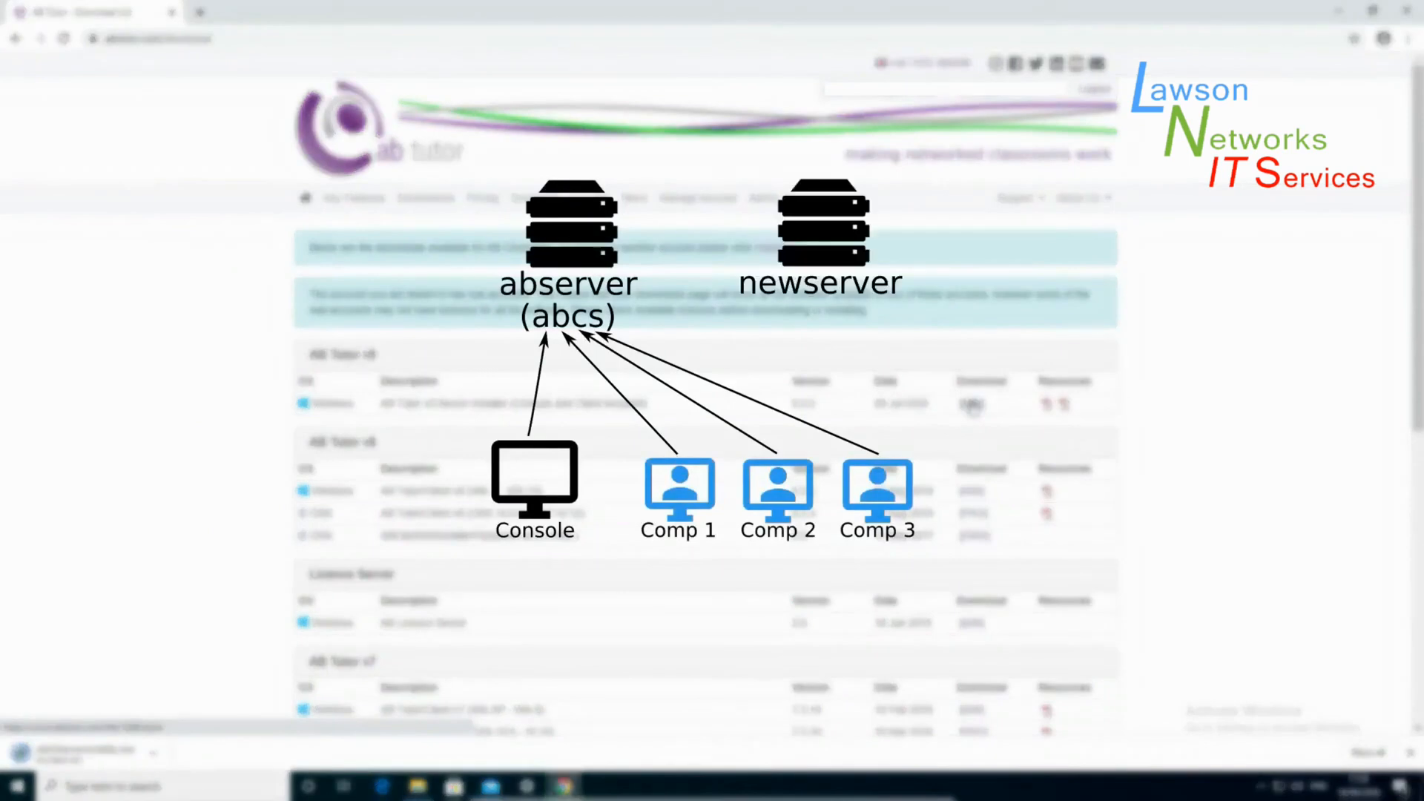
# - Open the Downloads folder holding the AB Tutor v9 Server Installer MSI
pyautogui.click(420, 786)
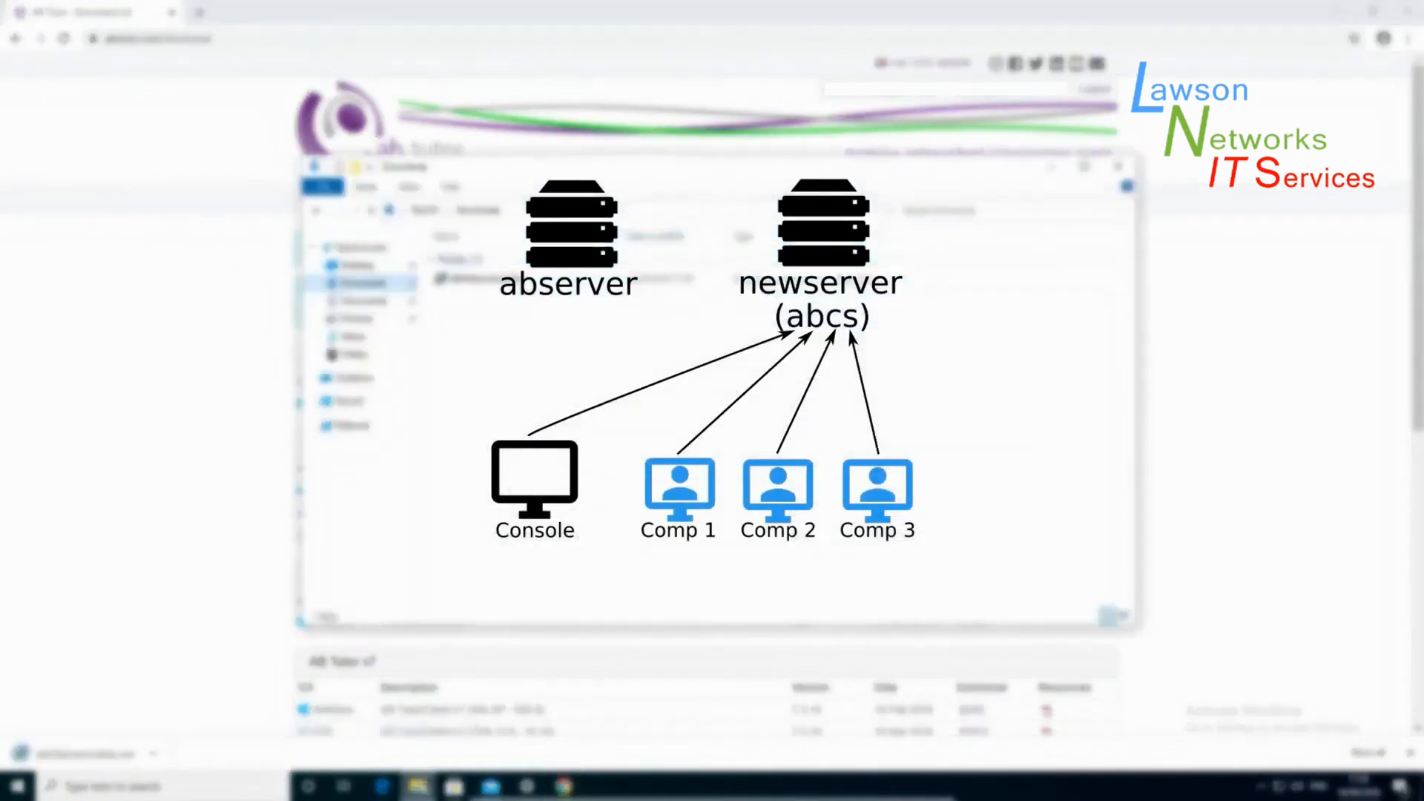
# - Run ABv9ServerInstaller, accept the licence and default destination, and install AB Tutor Server
pyautogui.doubleClick(495, 279)
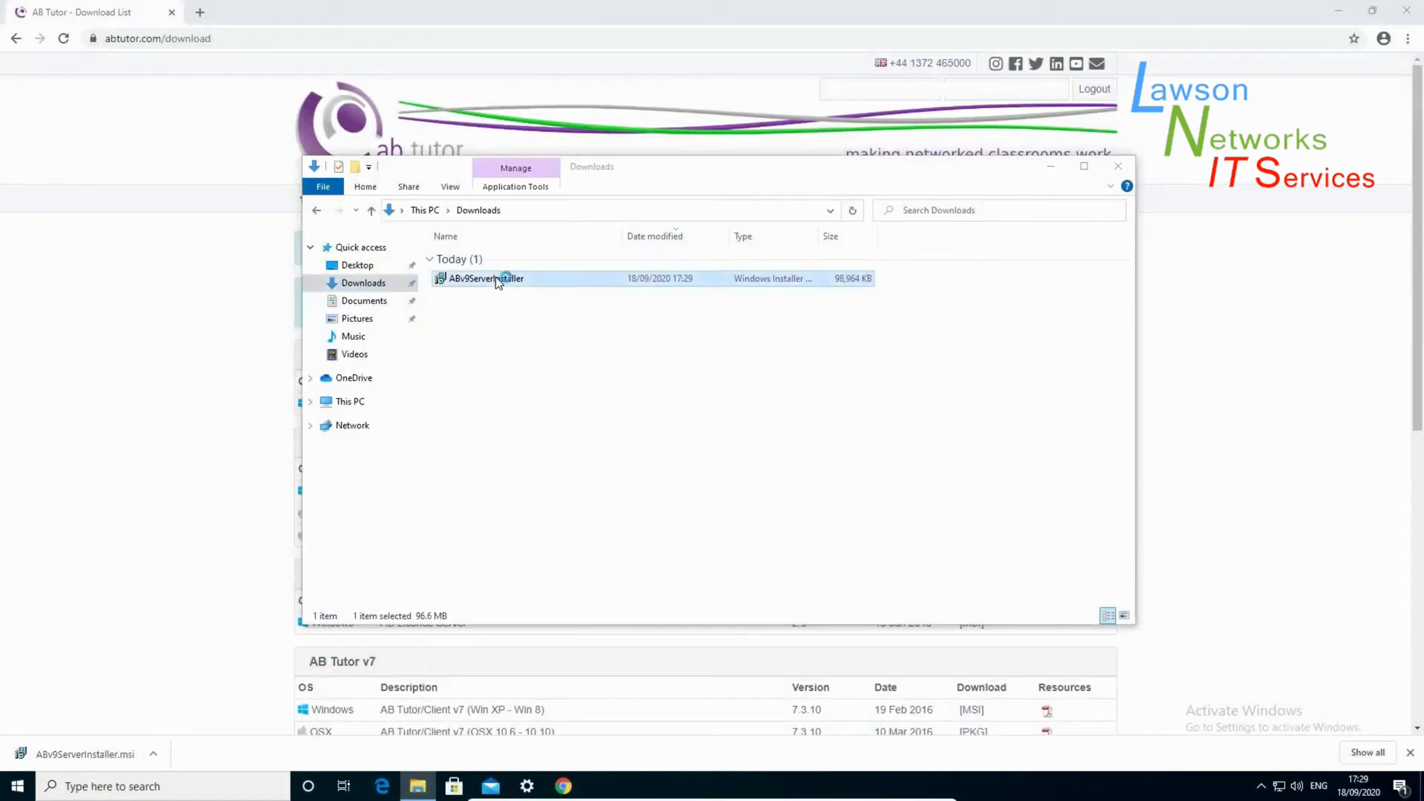
pyautogui.click(788, 508)
pyautogui.click(549, 468)
pyautogui.click(788, 508)
pyautogui.click(788, 508)
pyautogui.click(788, 508)
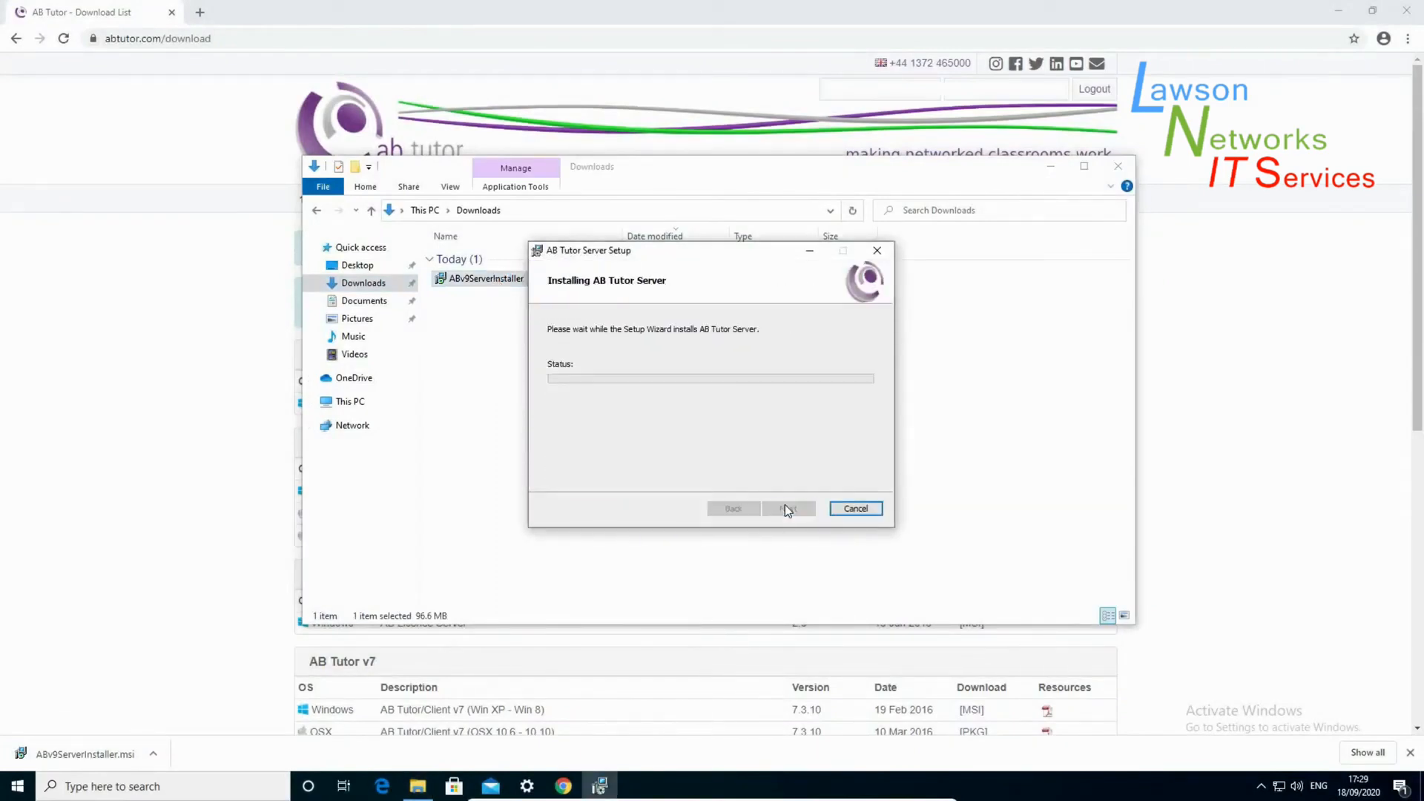
pyautogui.click(666, 500)
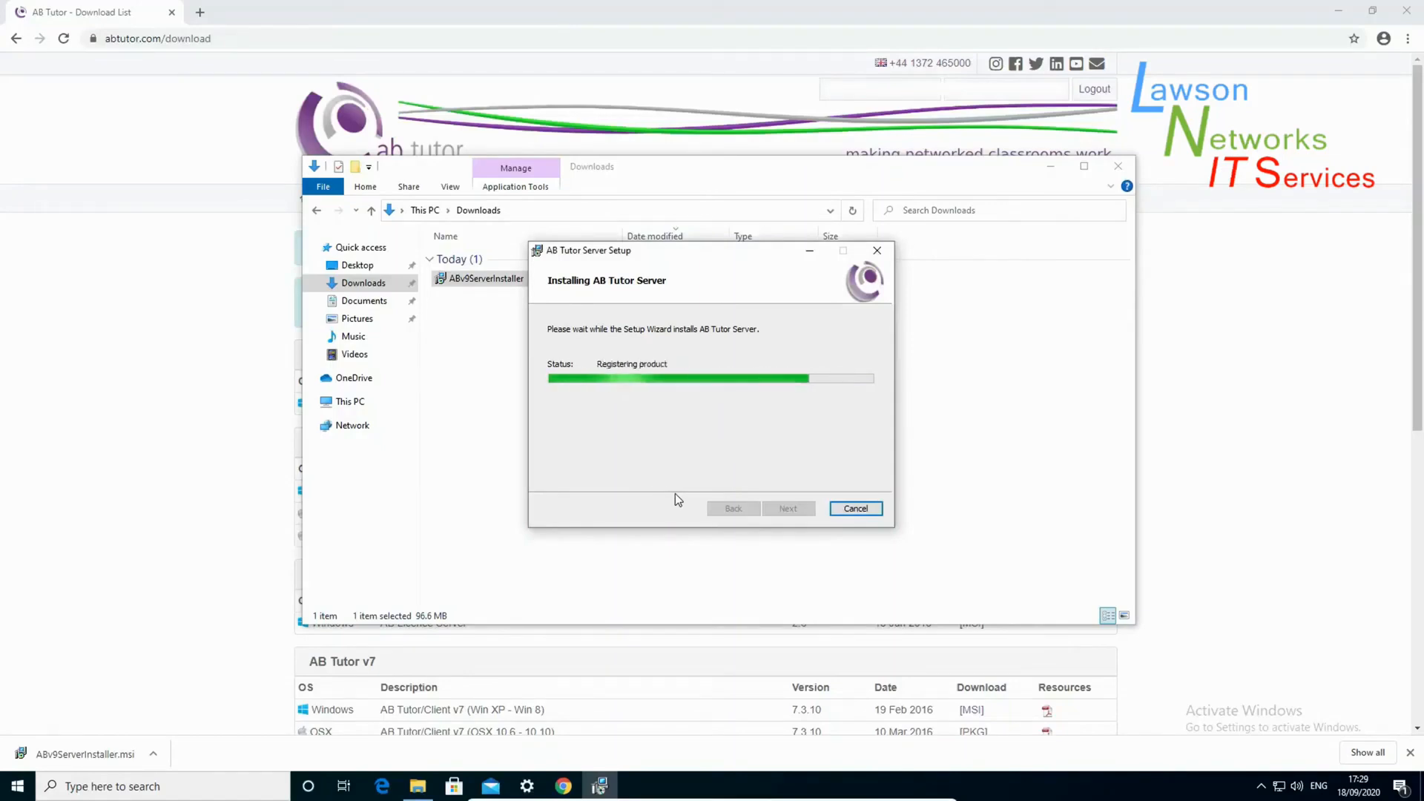
pyautogui.click(788, 508)
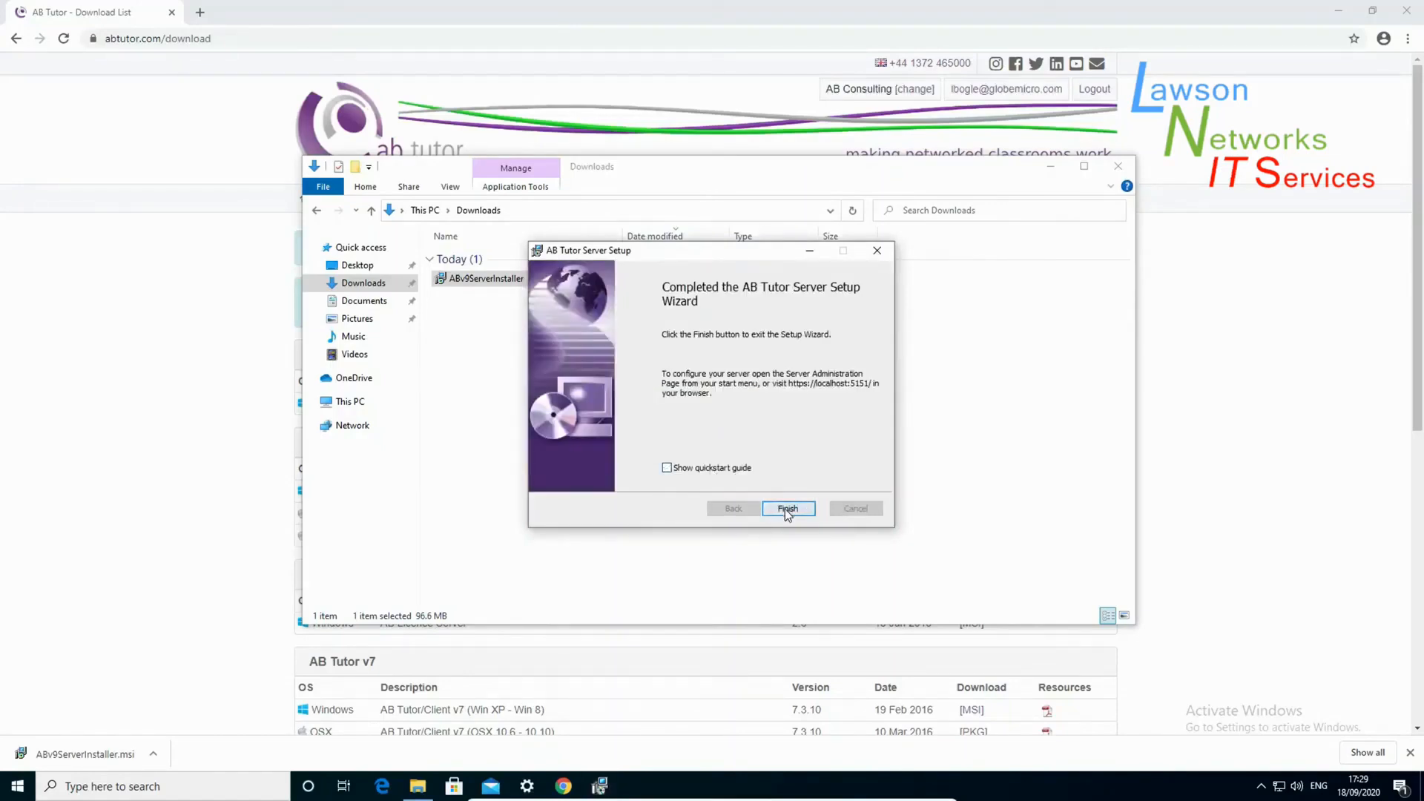
pyautogui.click(261, 38)
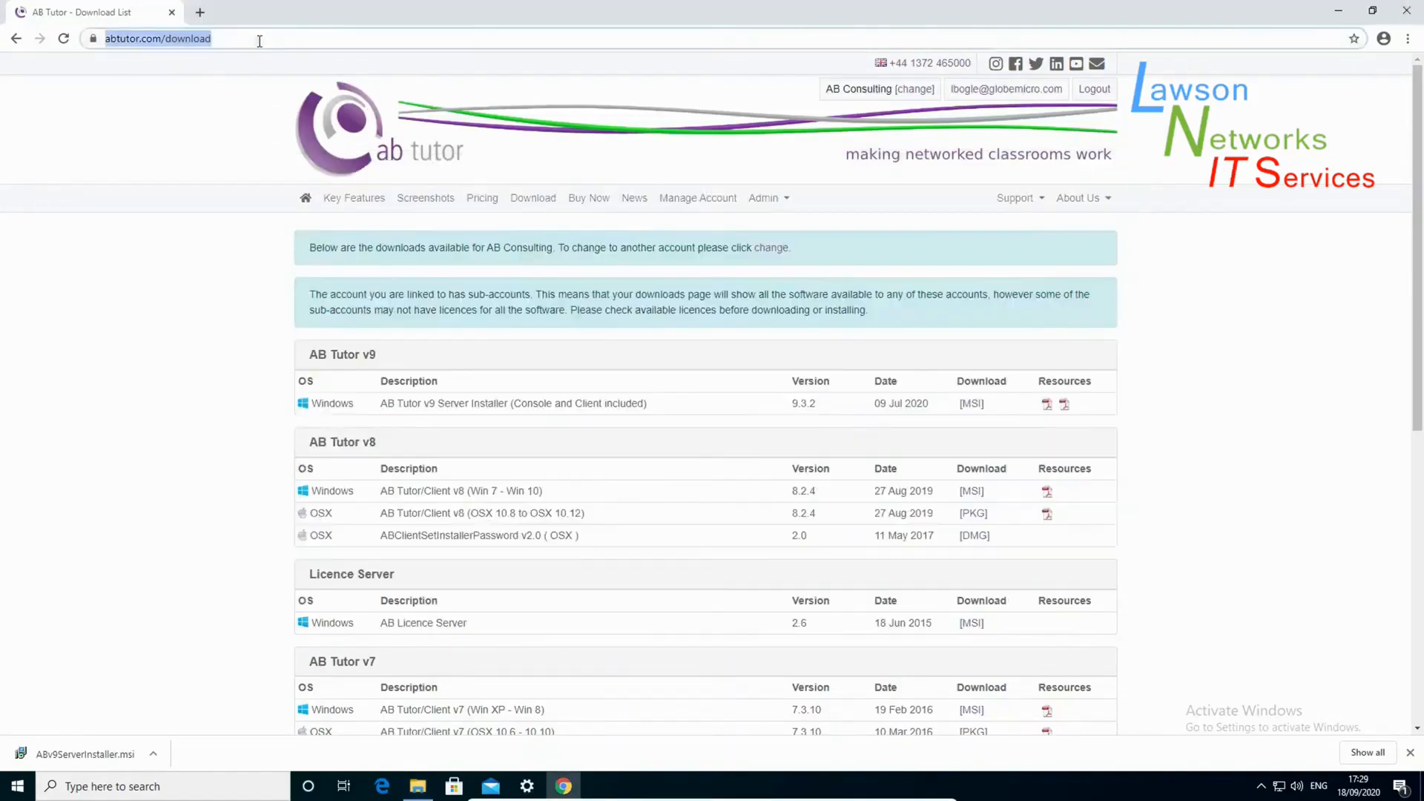
pyautogui.write('https://abcs:5151')
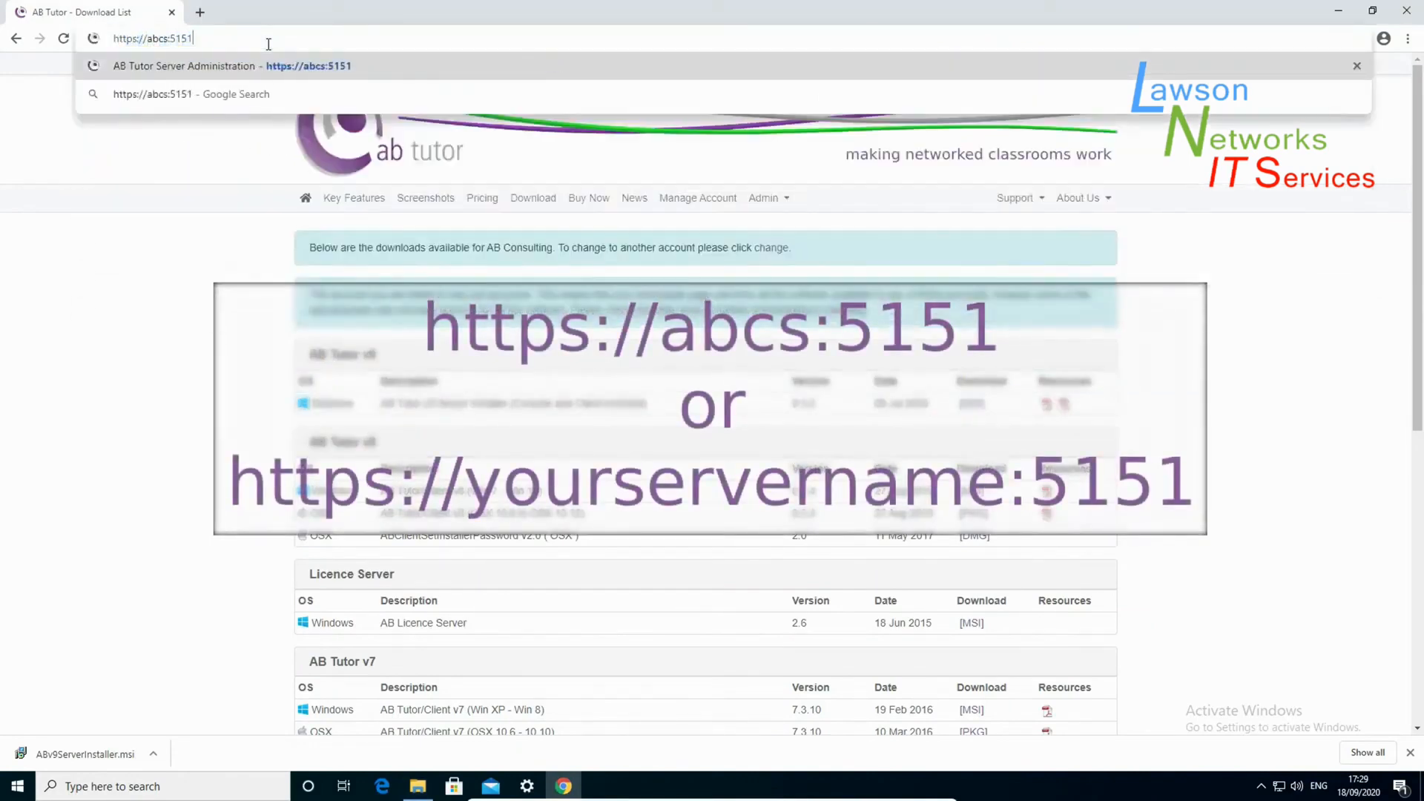
pyautogui.press('Return')
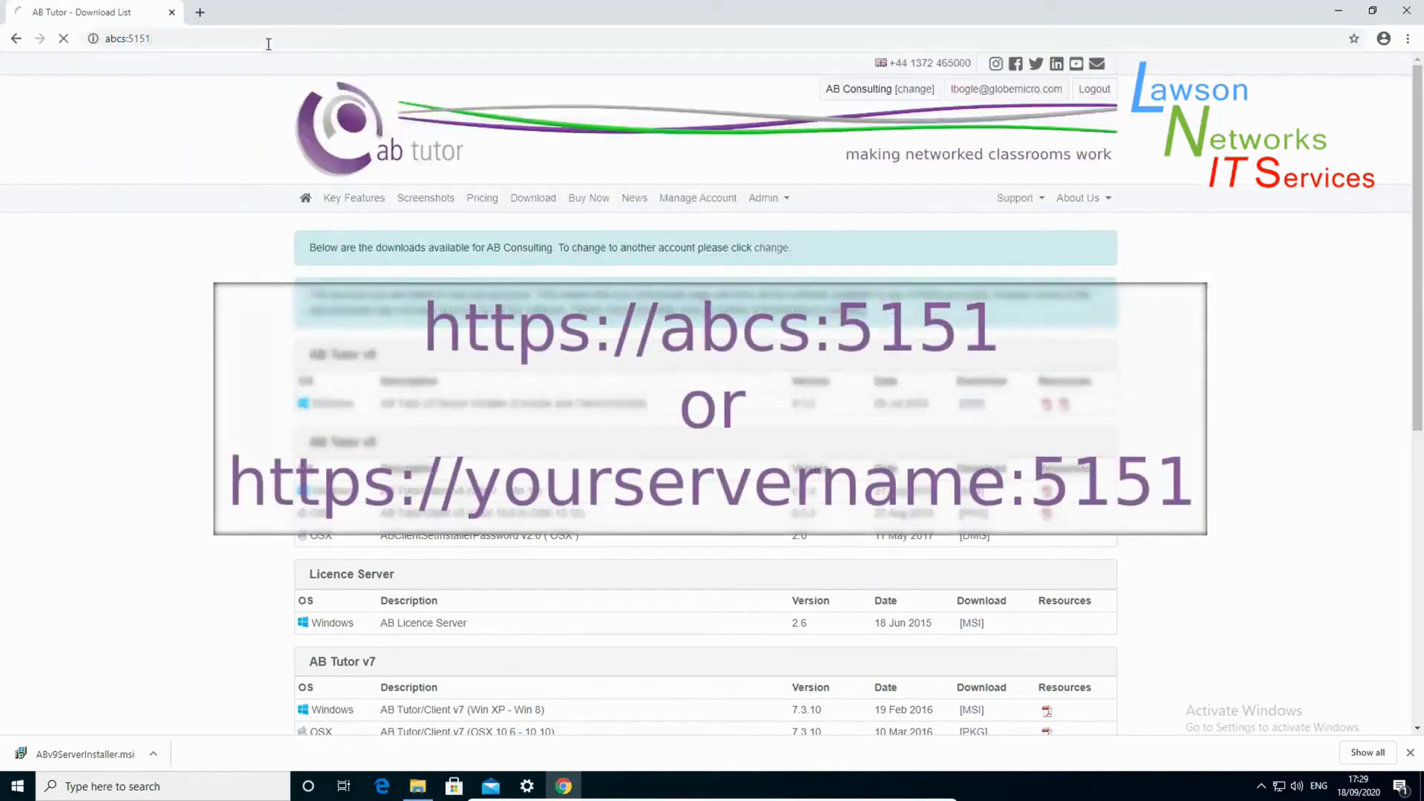
pyautogui.click(628, 280)
pyautogui.write('admin/#/dash')
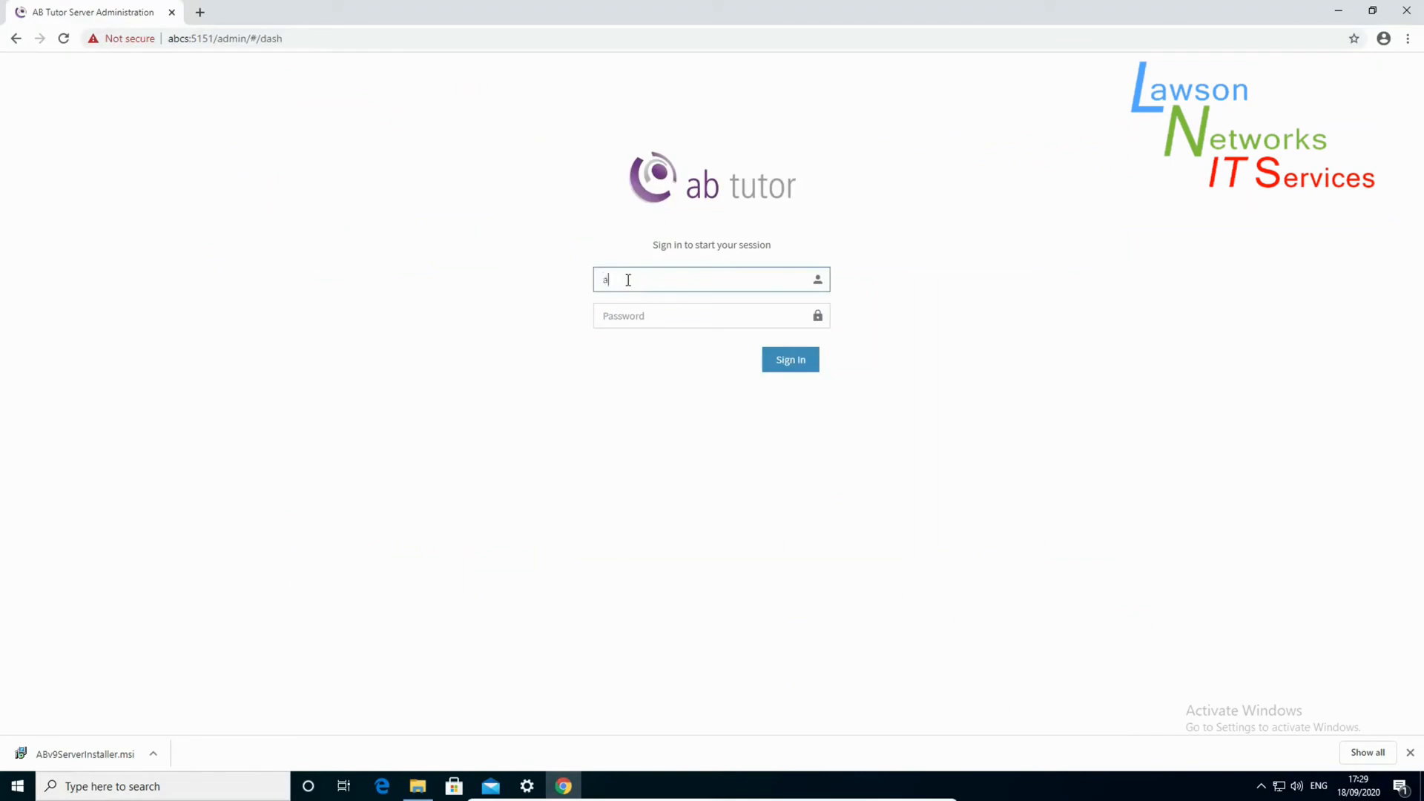
pyautogui.press('Tab')
pyautogui.write('adm')
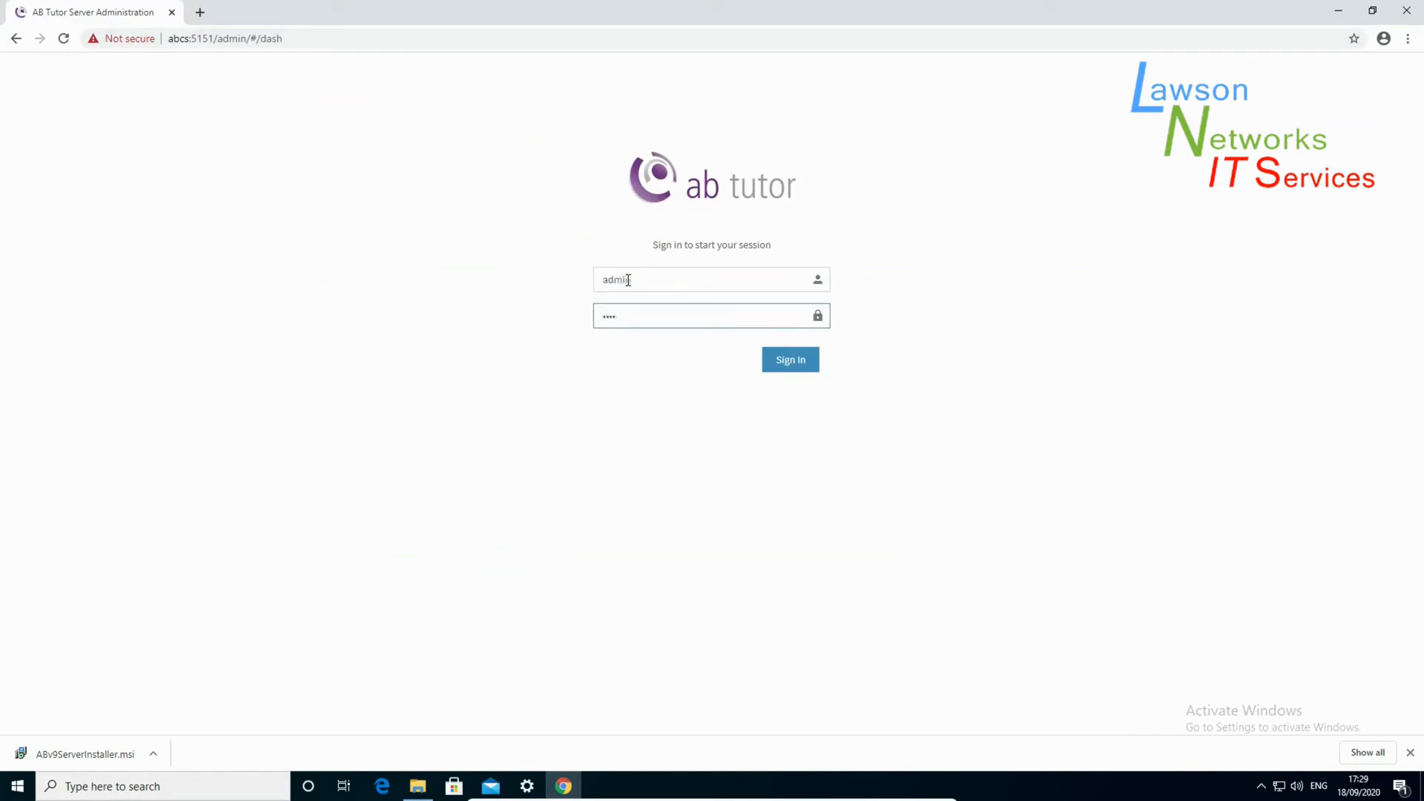
pyautogui.press('Return')
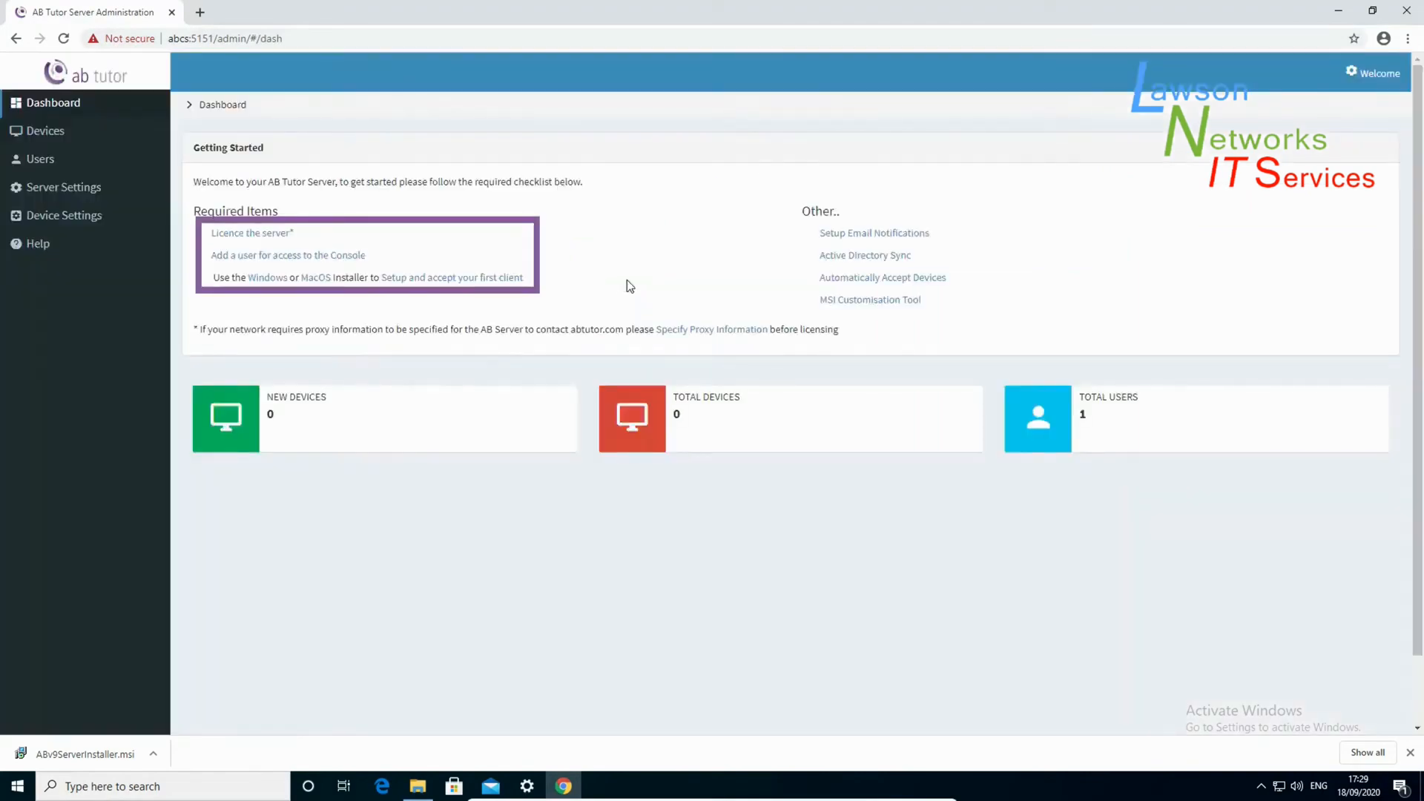
# - Start a full licence activation and look up licences using the ABTutor.com account login
pyautogui.click(272, 236)
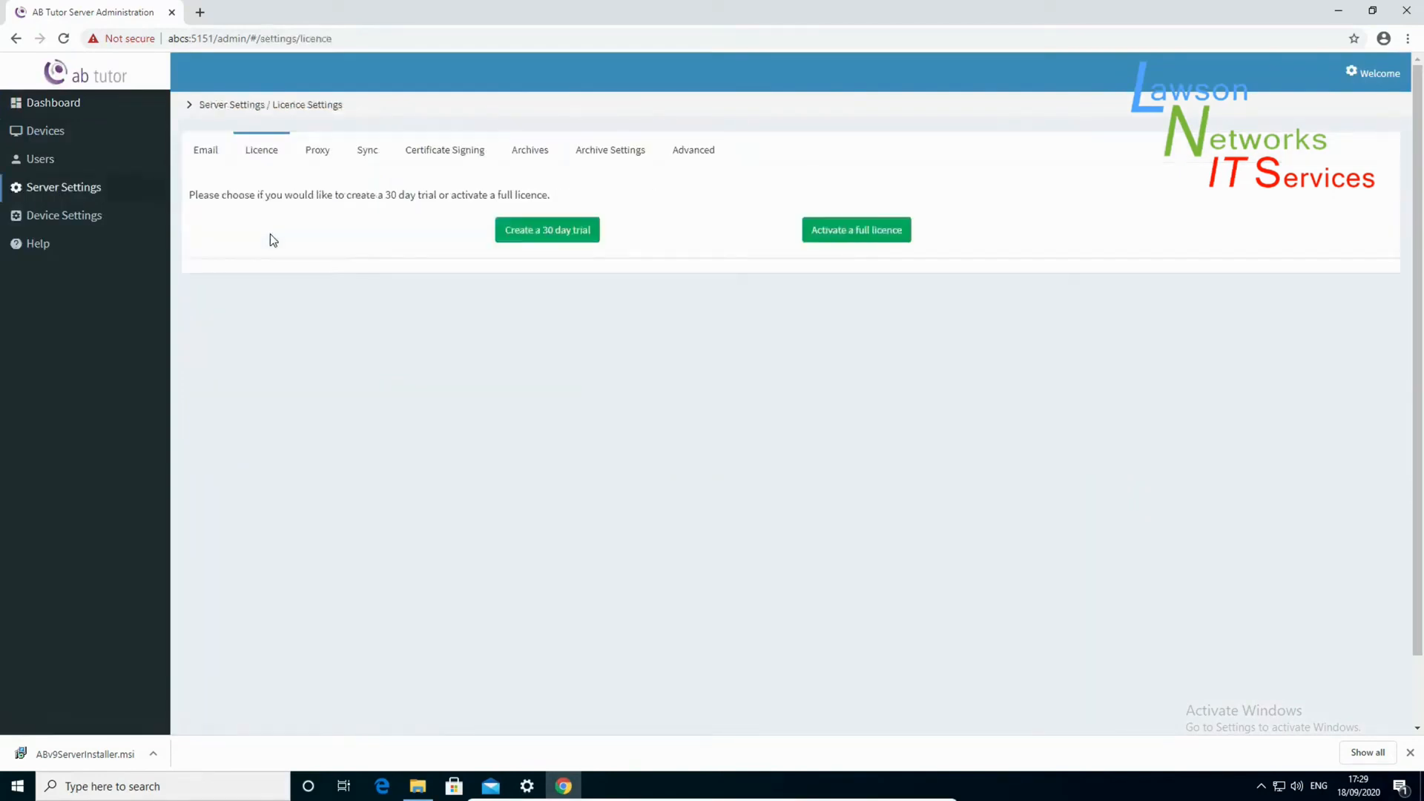
pyautogui.click(895, 232)
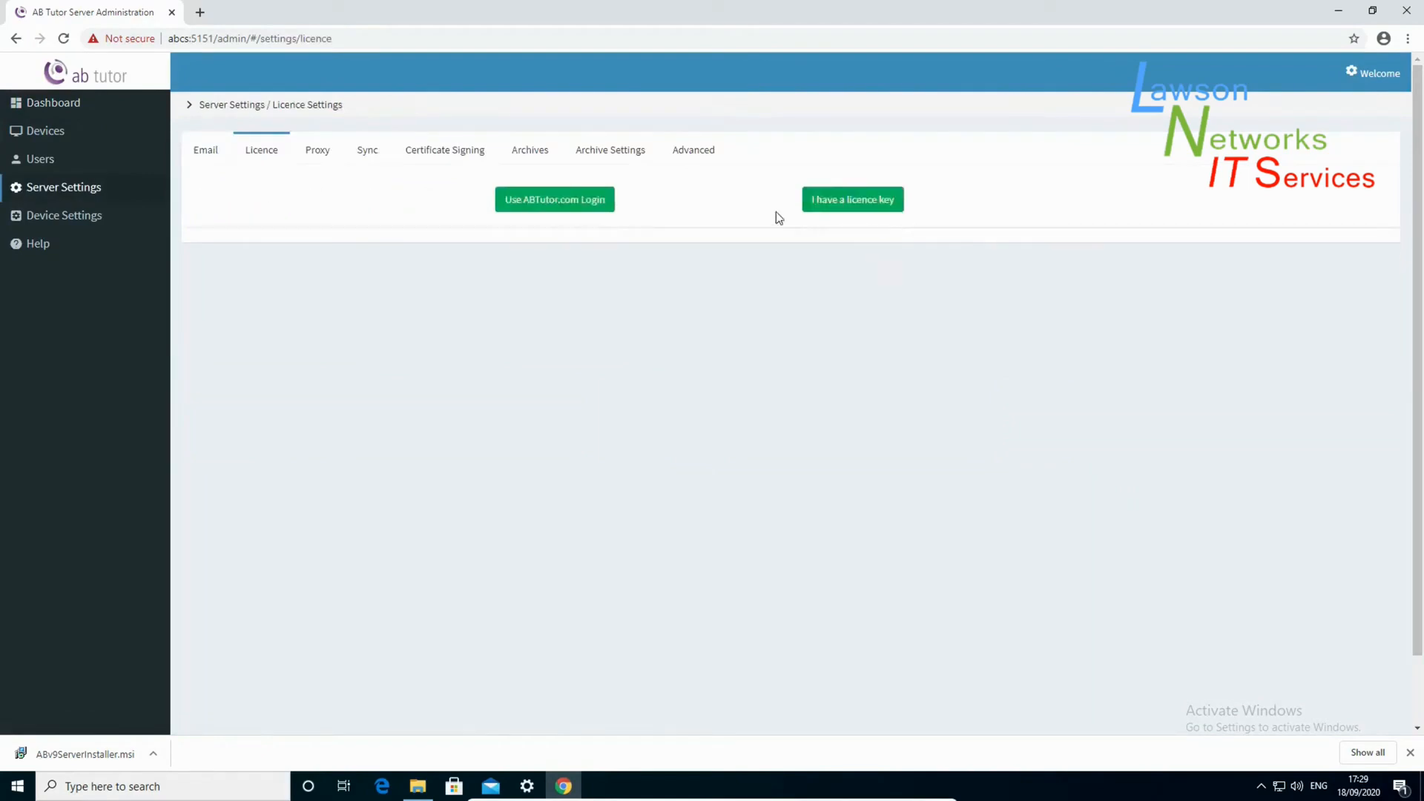
pyautogui.click(560, 207)
pyautogui.click(561, 206)
pyautogui.write('myemail@mydomain.cc')
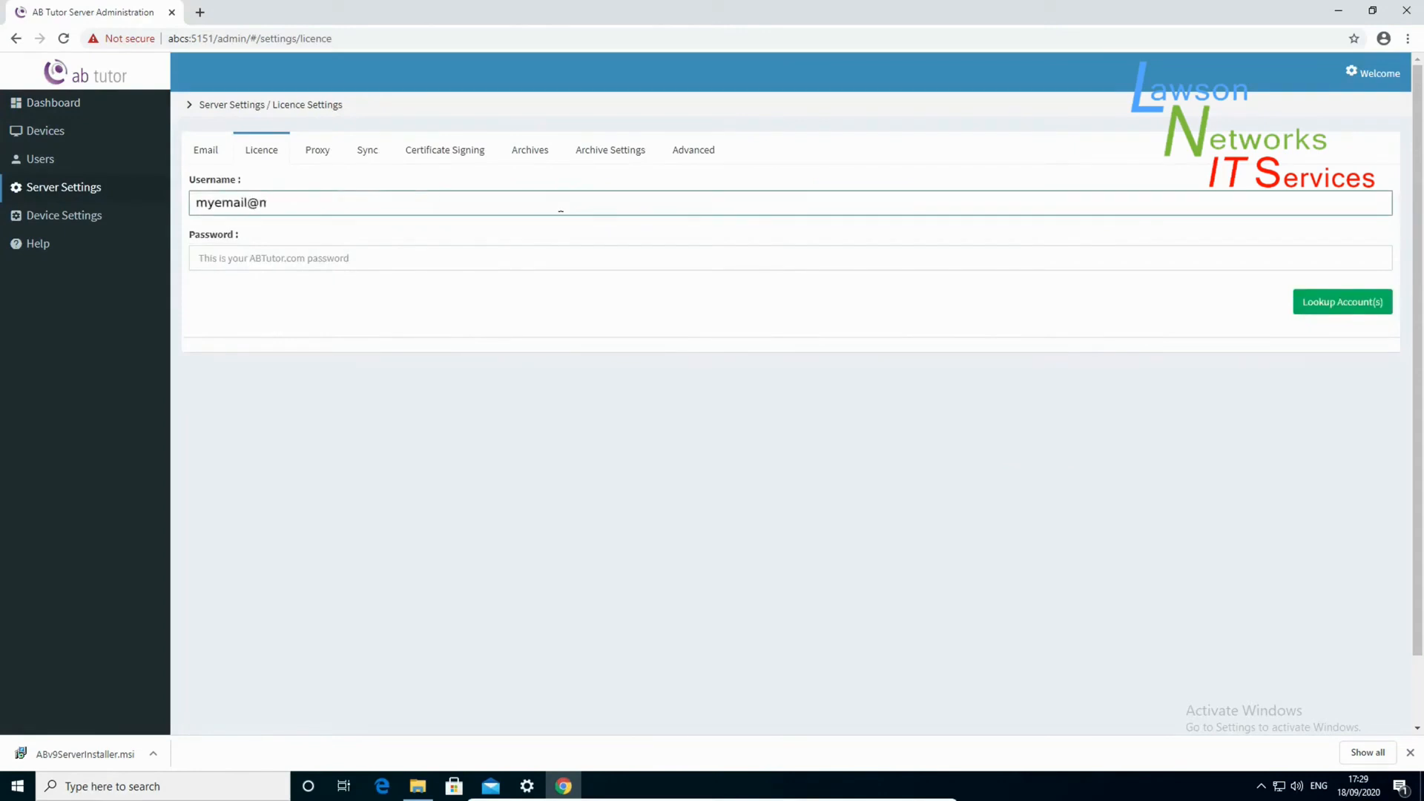
pyautogui.write('mydomain.com')
pyautogui.press('Tab')
pyautogui.write('*********')
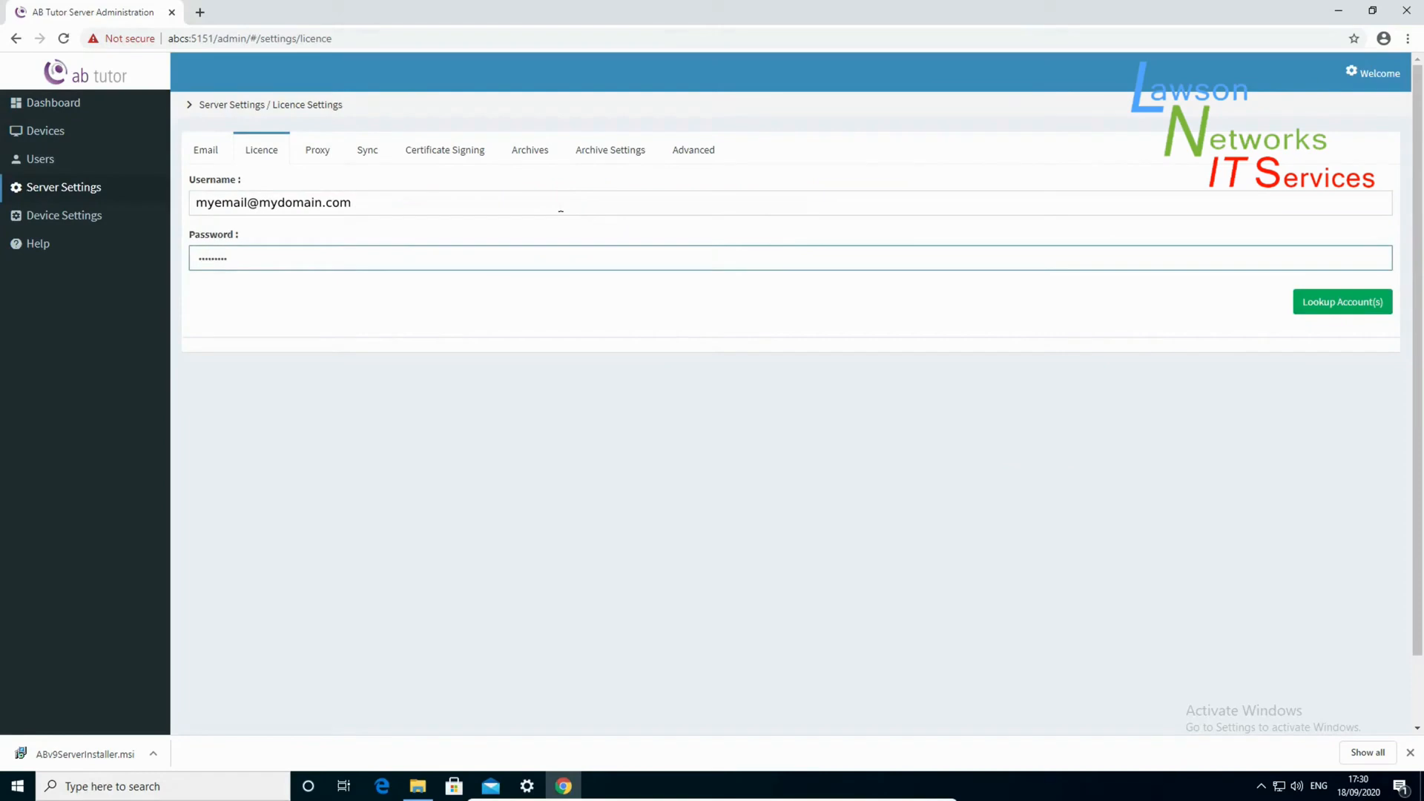
pyautogui.click(1314, 304)
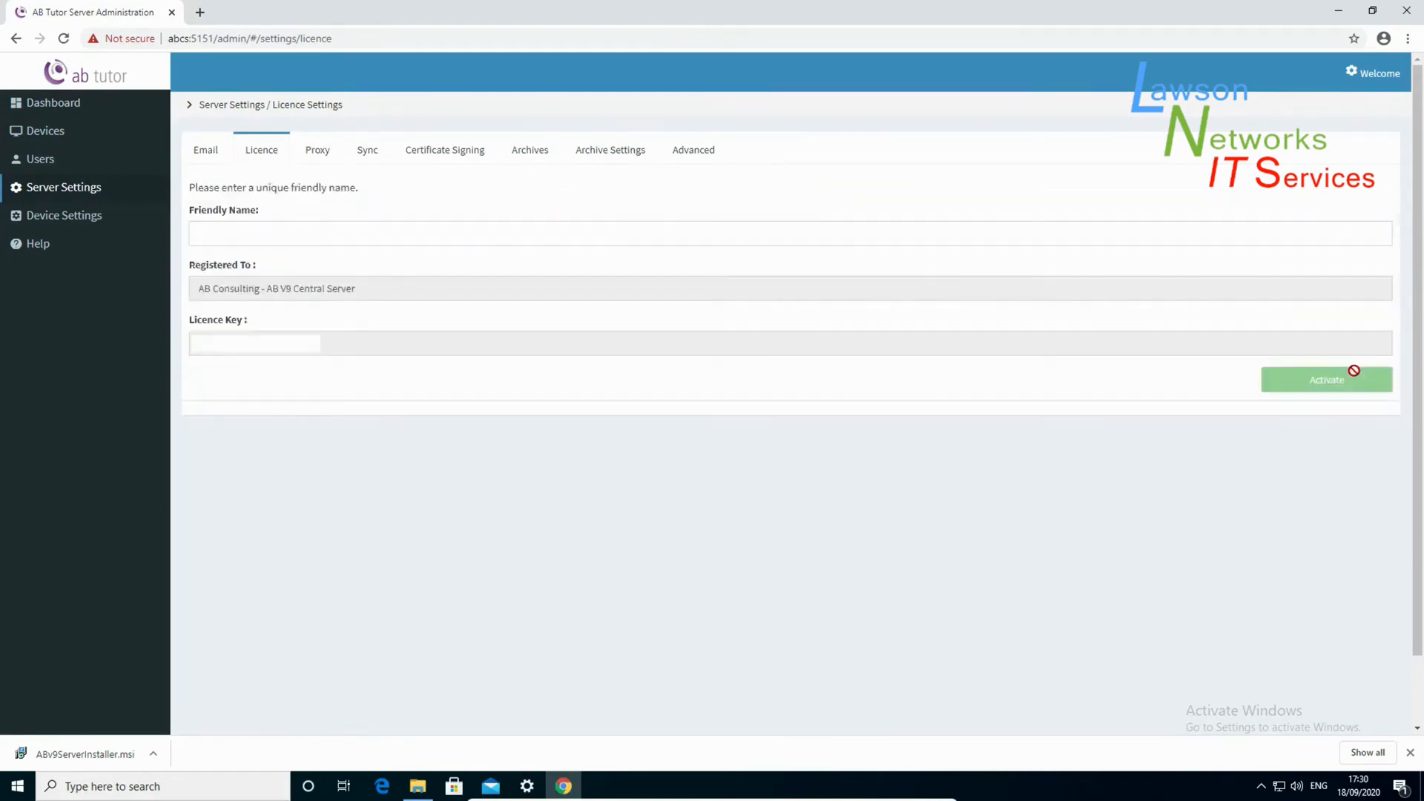
# - Activate the licence with friendly name 'install demo' and return to the dashboard
pyautogui.click(987, 238)
pyautogui.write('install demo')
pyautogui.click(1286, 382)
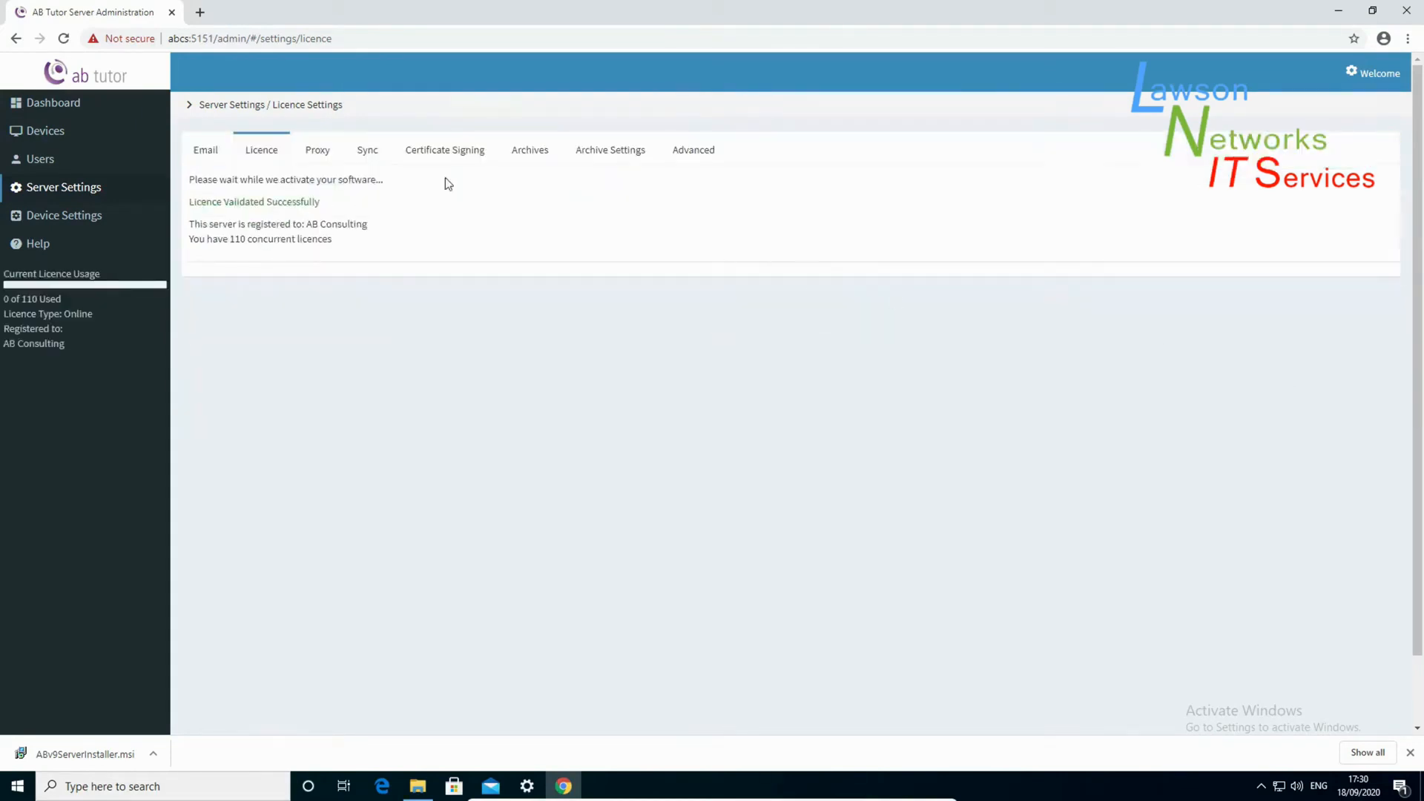
pyautogui.click(75, 108)
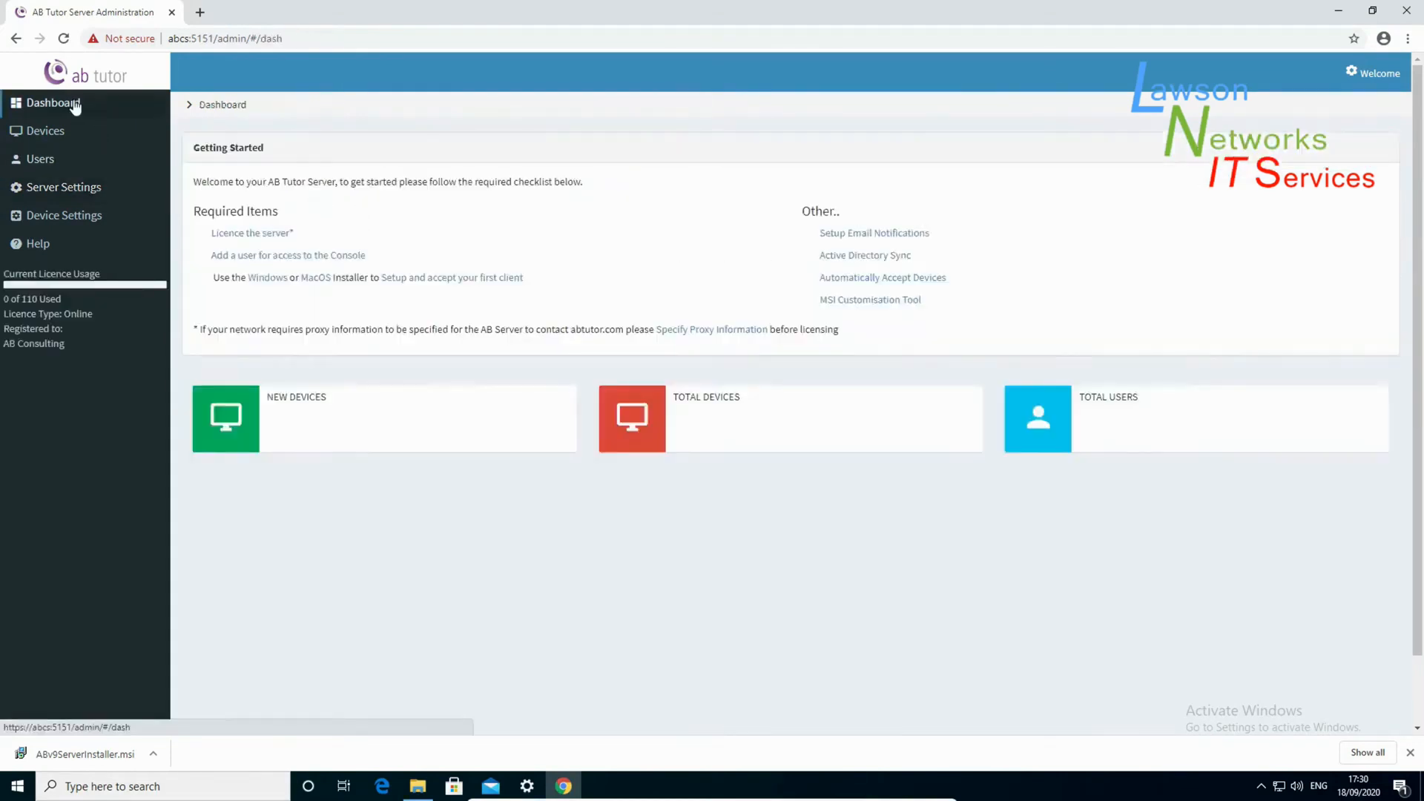
# - Create user 'tech' with first name tech, last name user, and a password
pyautogui.click(318, 257)
pyautogui.write('tech')
pyautogui.press('Tab')
pyautogui.press('Tab')
pyautogui.press('Tab')
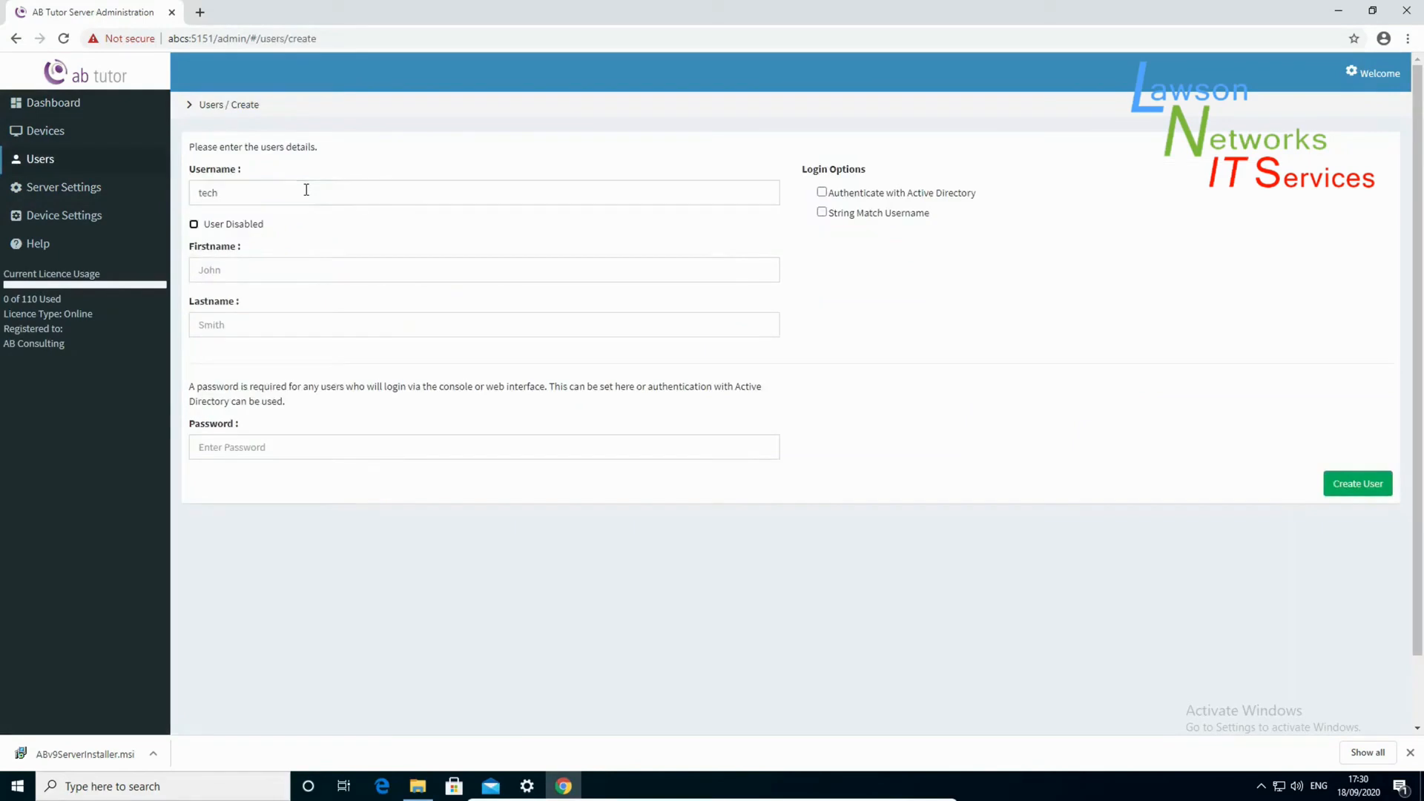
pyautogui.press('Tab')
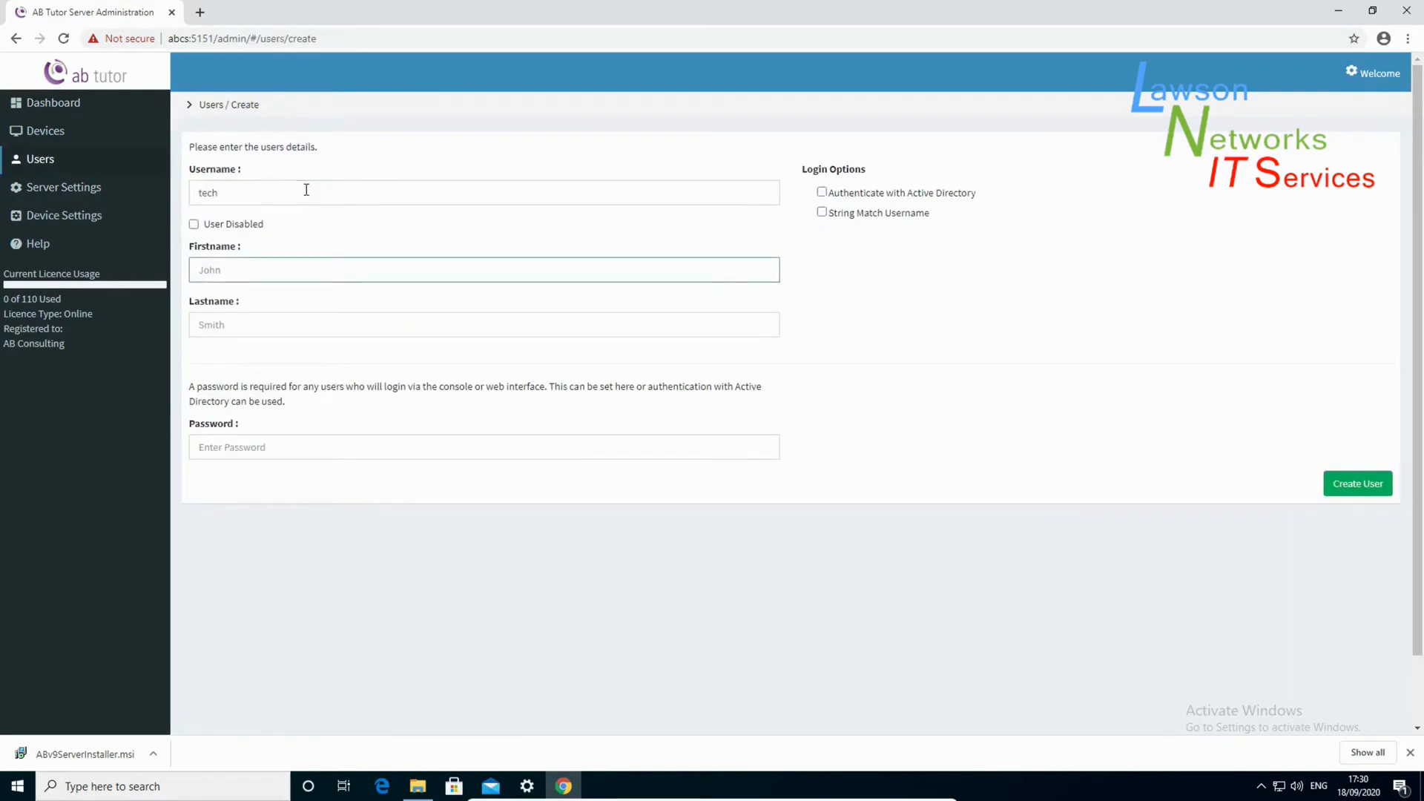
pyautogui.write('tech')
pyautogui.press('Tab')
pyautogui.write('user')
pyautogui.press('Tab')
pyautogui.write('••••')
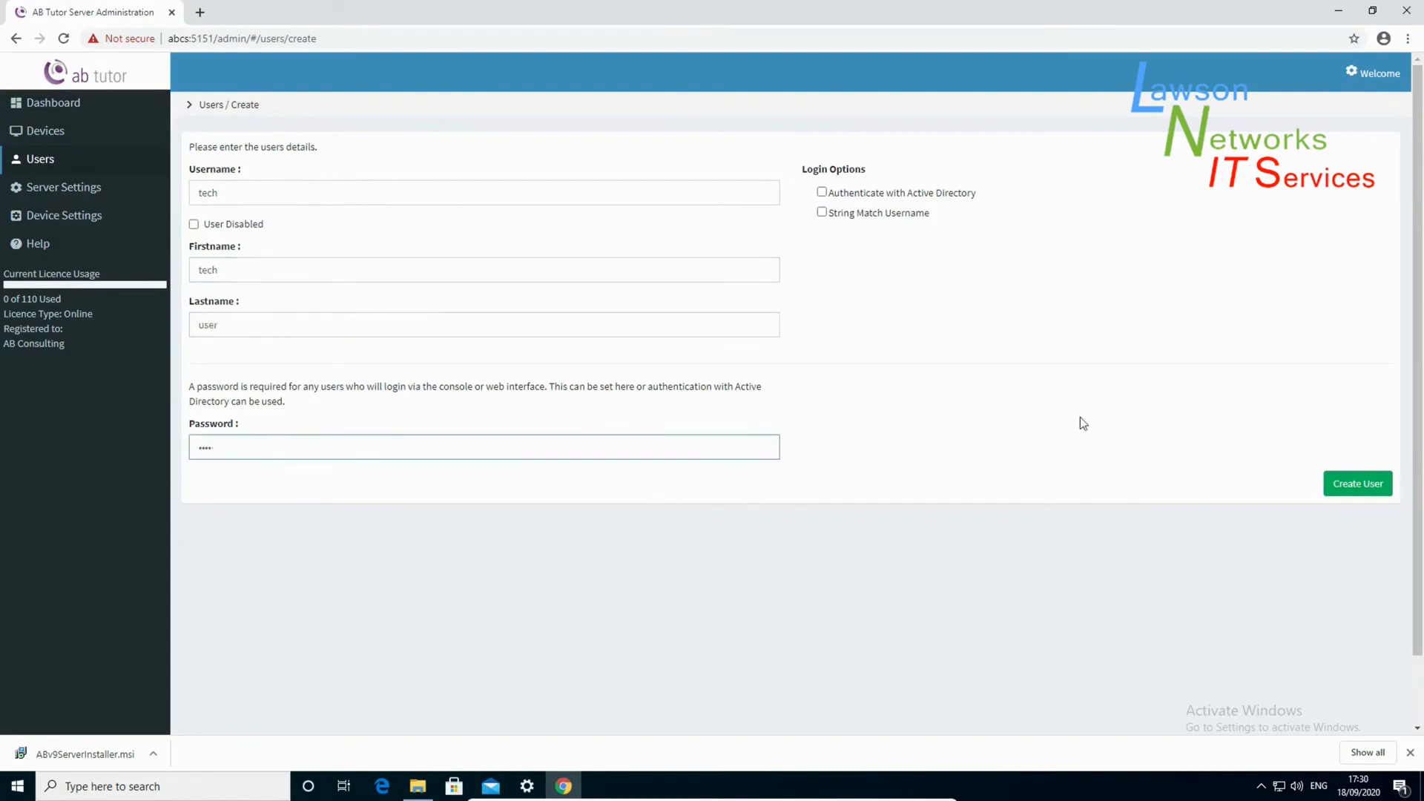
pyautogui.click(1333, 485)
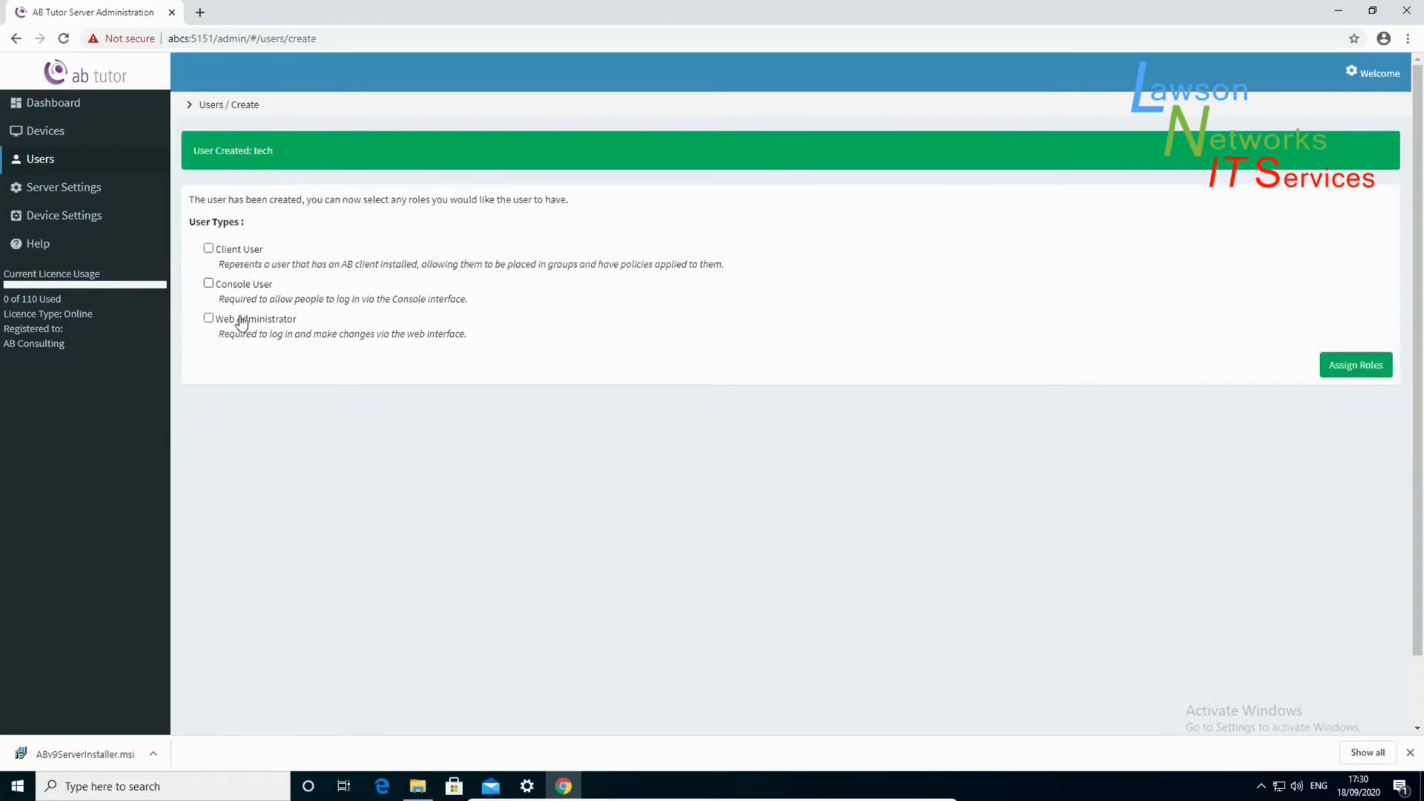
# - Assign tech the Web Administrator, Console User and Console Administrator roles
pyautogui.click(208, 319)
pyautogui.click(209, 284)
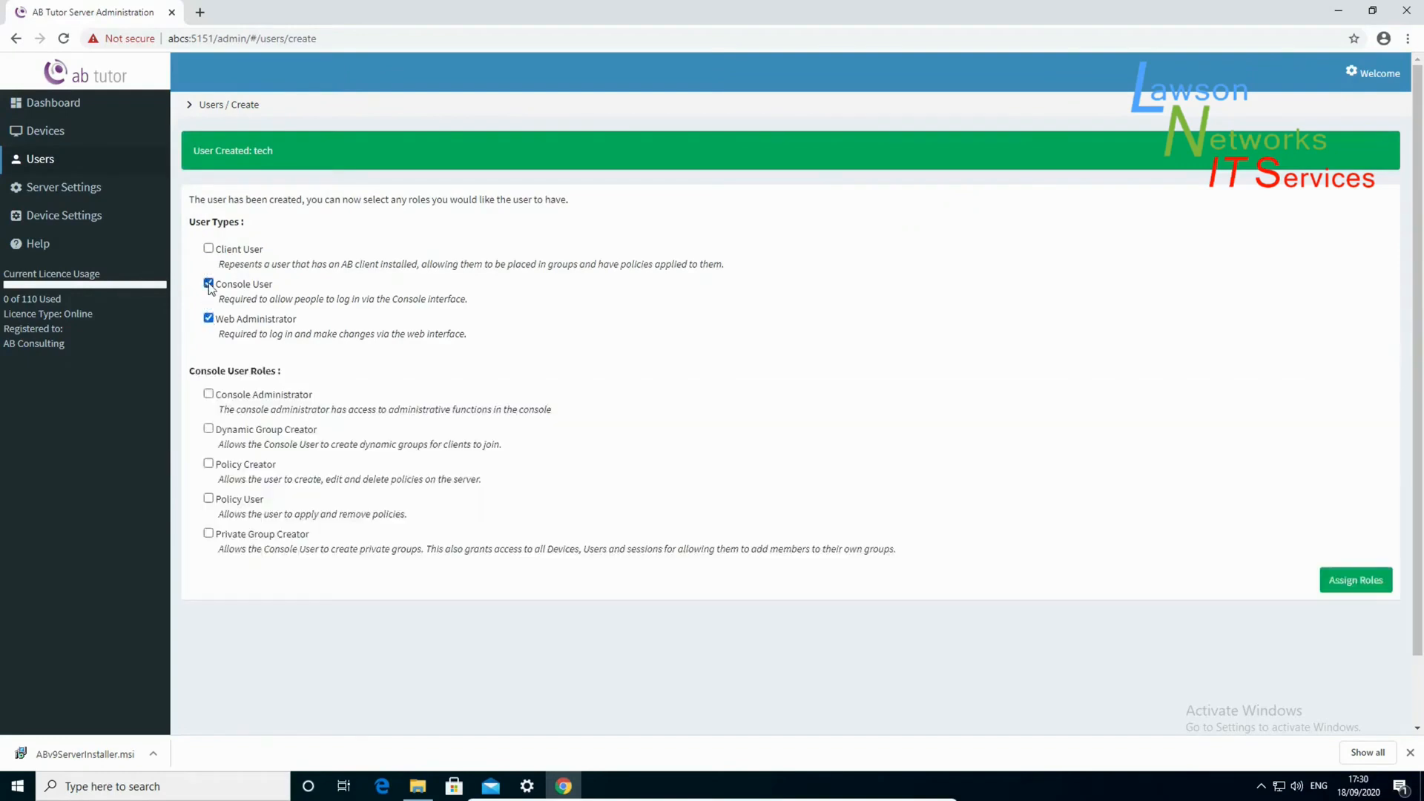
pyautogui.click(208, 395)
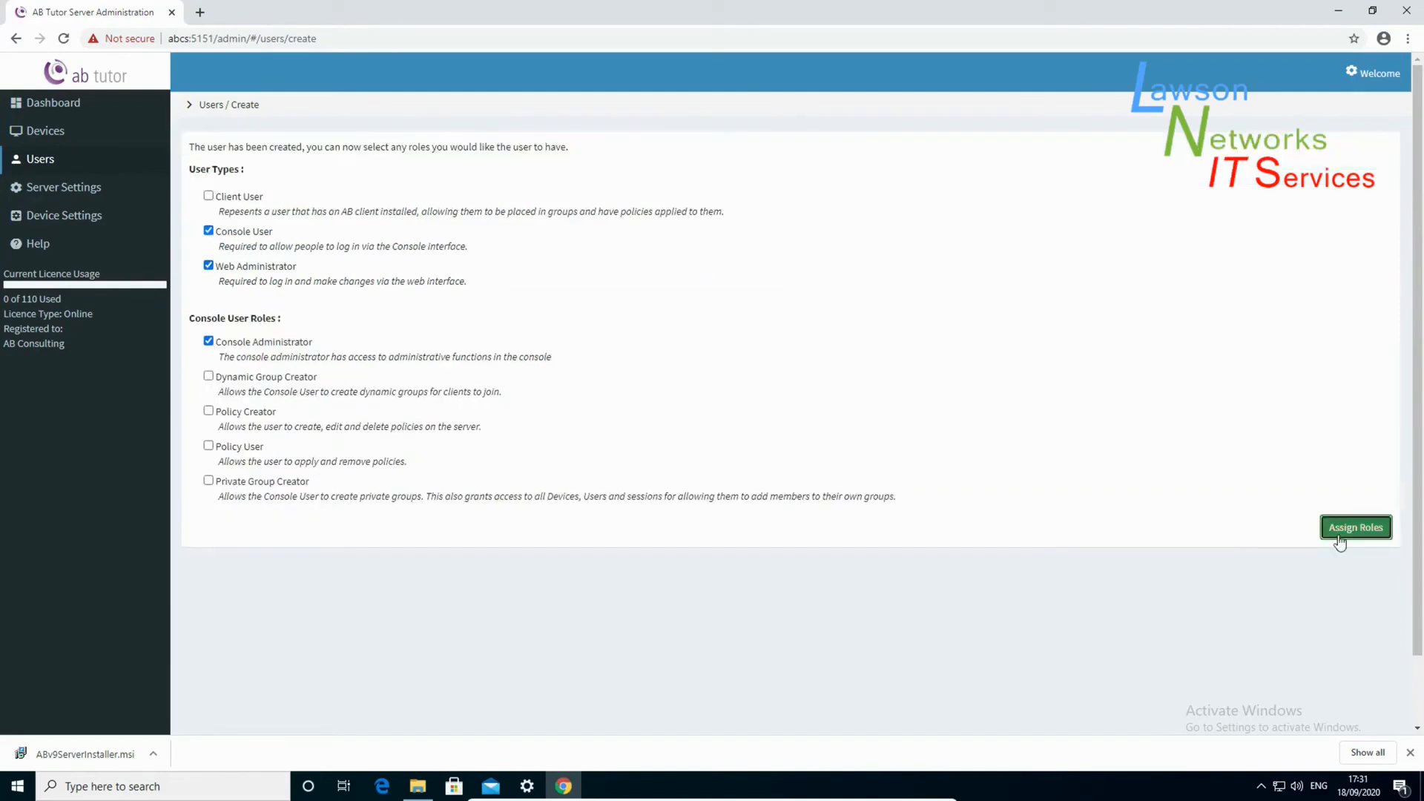
pyautogui.click(1338, 535)
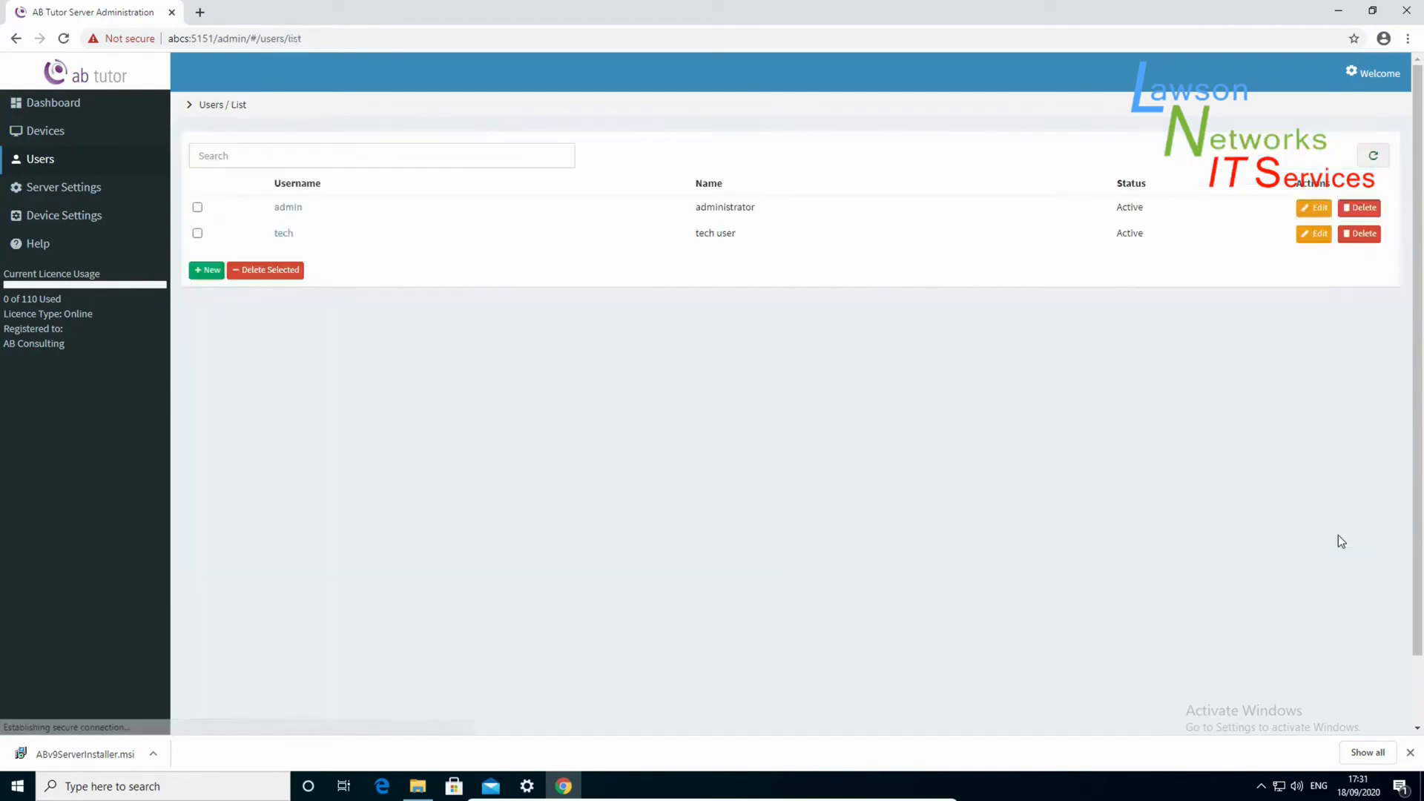
# - Save a new password for the admin user, then go back to the dashboard
pyautogui.click(304, 215)
pyautogui.click(290, 300)
pyautogui.click(286, 358)
pyautogui.write('•••••')
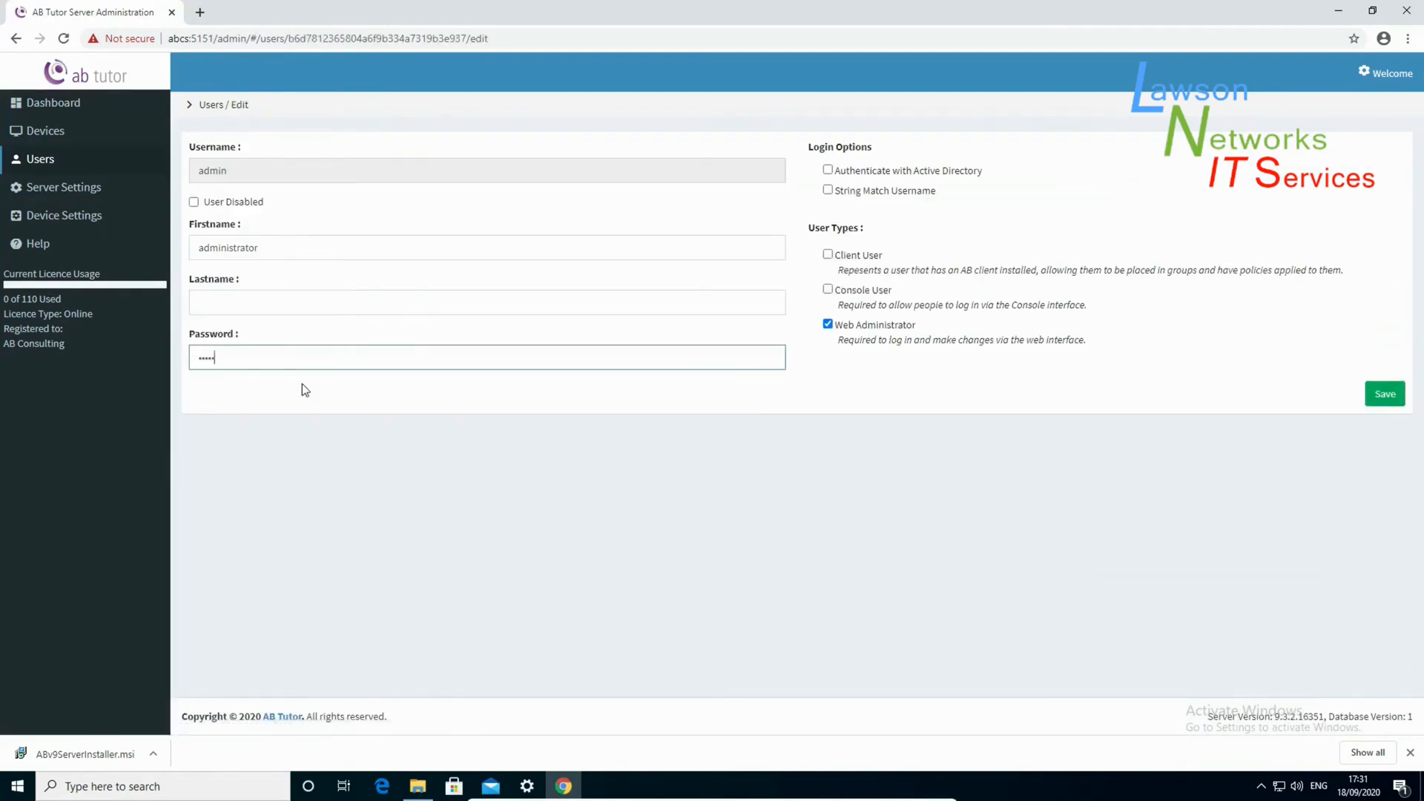
pyautogui.click(1382, 396)
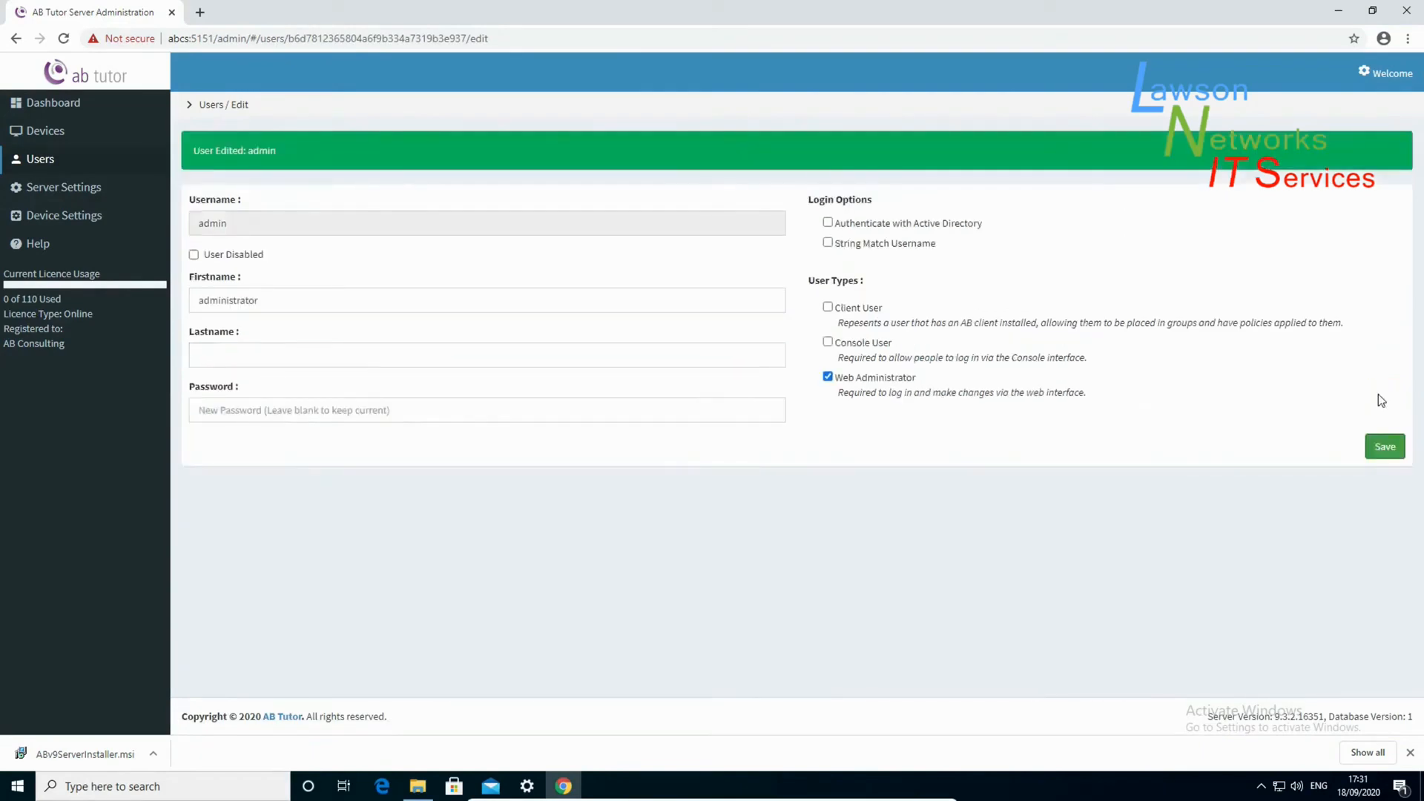
pyautogui.click(52, 103)
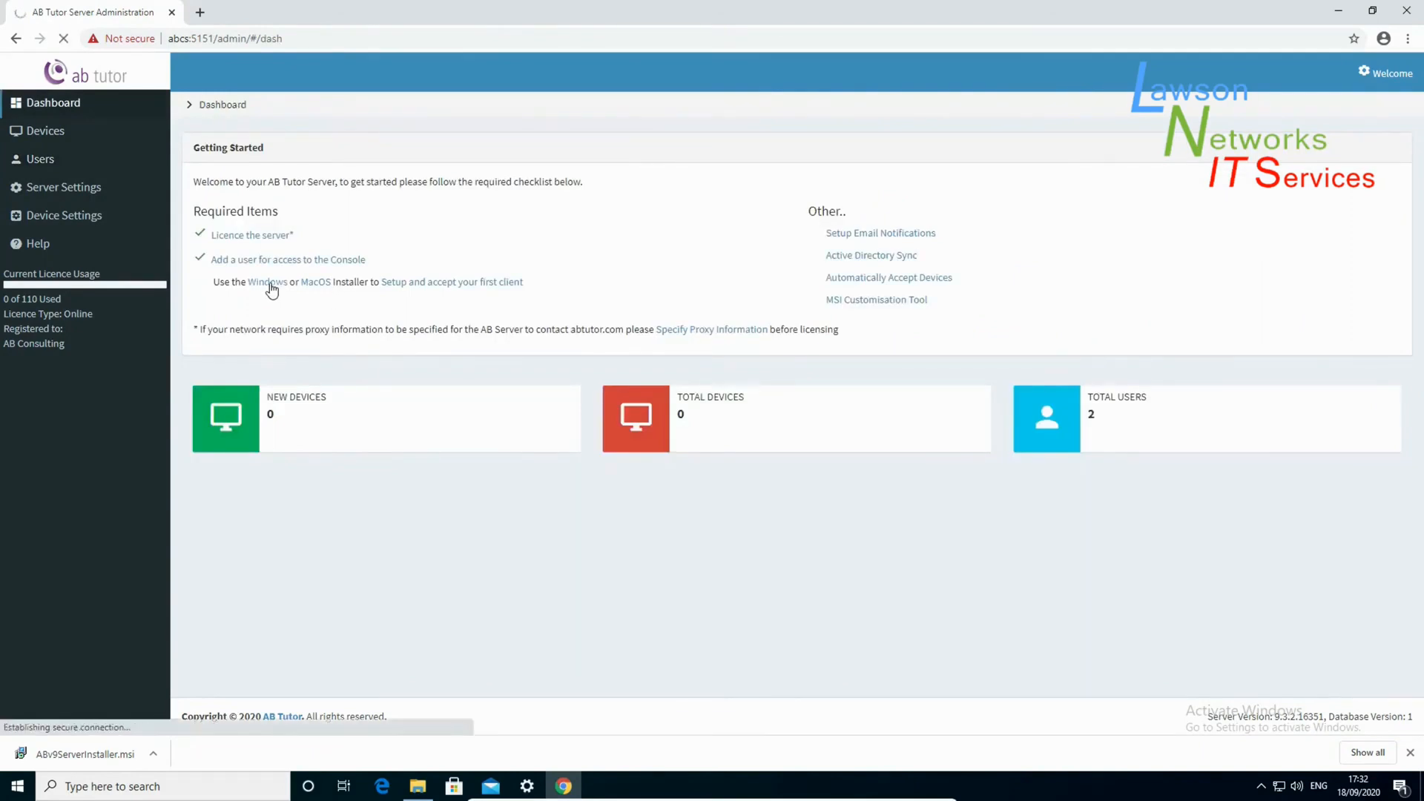
# - Download the Windows client installer and launch ABTutor.msi from Downloads
pyautogui.click(272, 288)
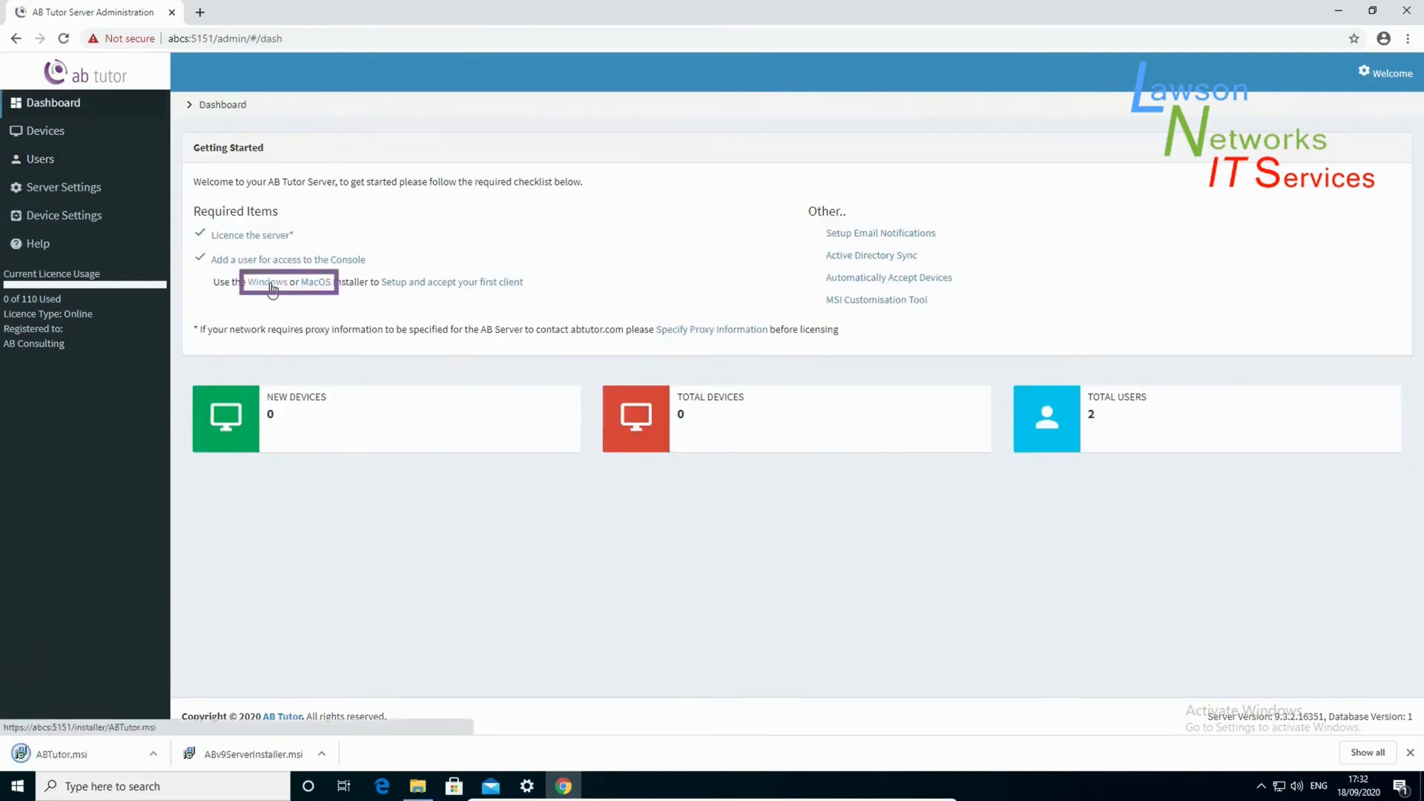
pyautogui.click(417, 786)
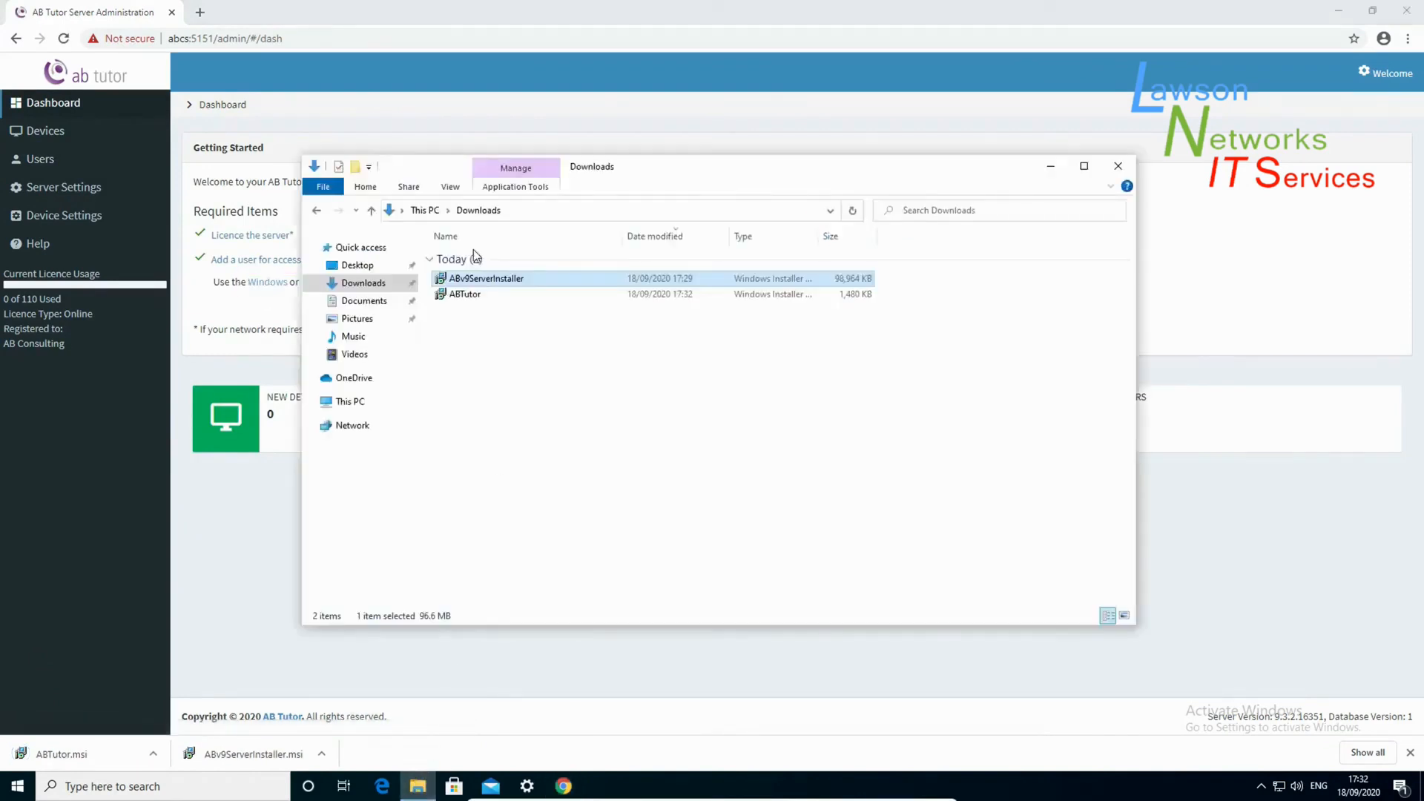
pyautogui.doubleClick(457, 296)
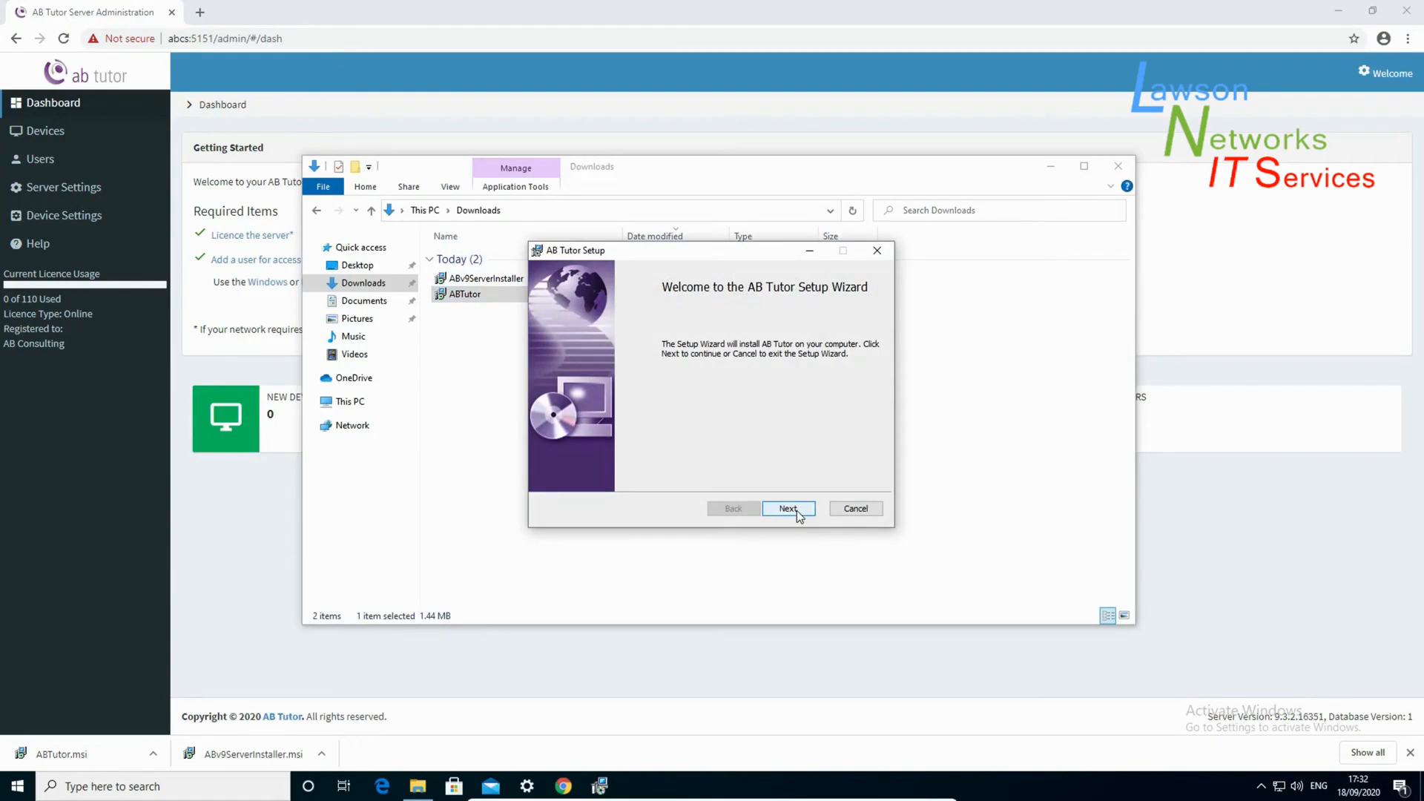
# - Install AB Tutor with the Console feature enabled, connecting to server abcs on port 5151
pyautogui.click(788, 509)
pyautogui.click(695, 476)
pyautogui.click(788, 511)
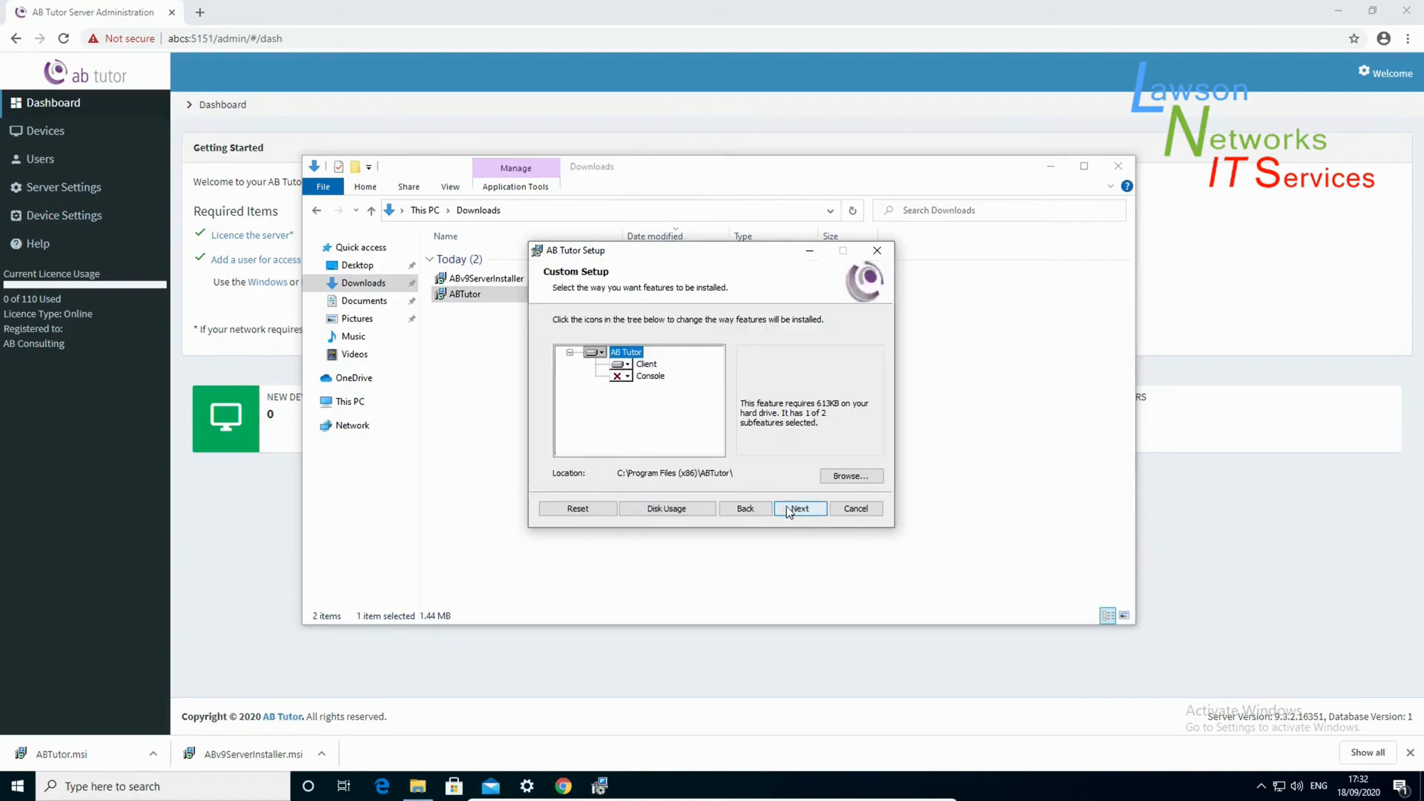
pyautogui.click(620, 376)
pyautogui.click(668, 392)
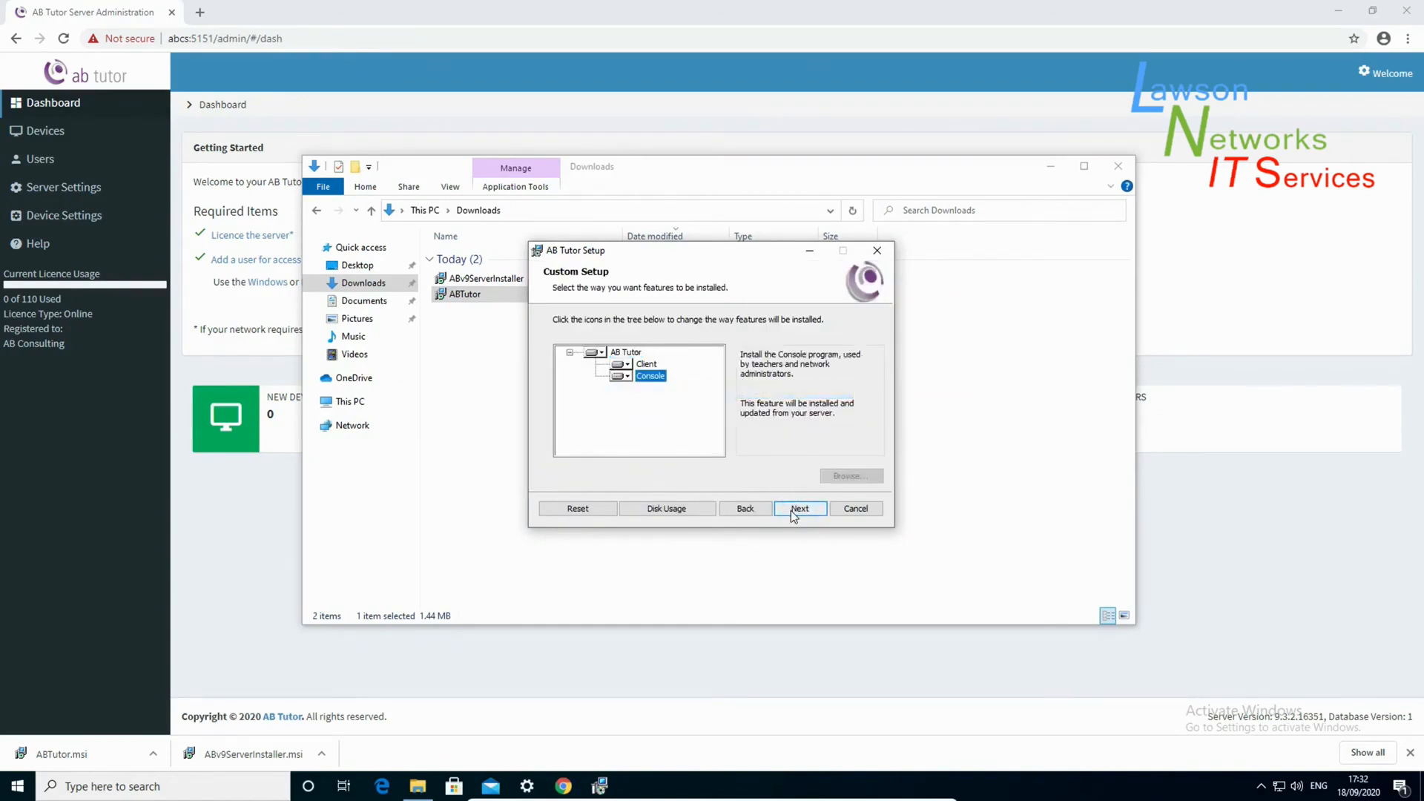
pyautogui.click(794, 515)
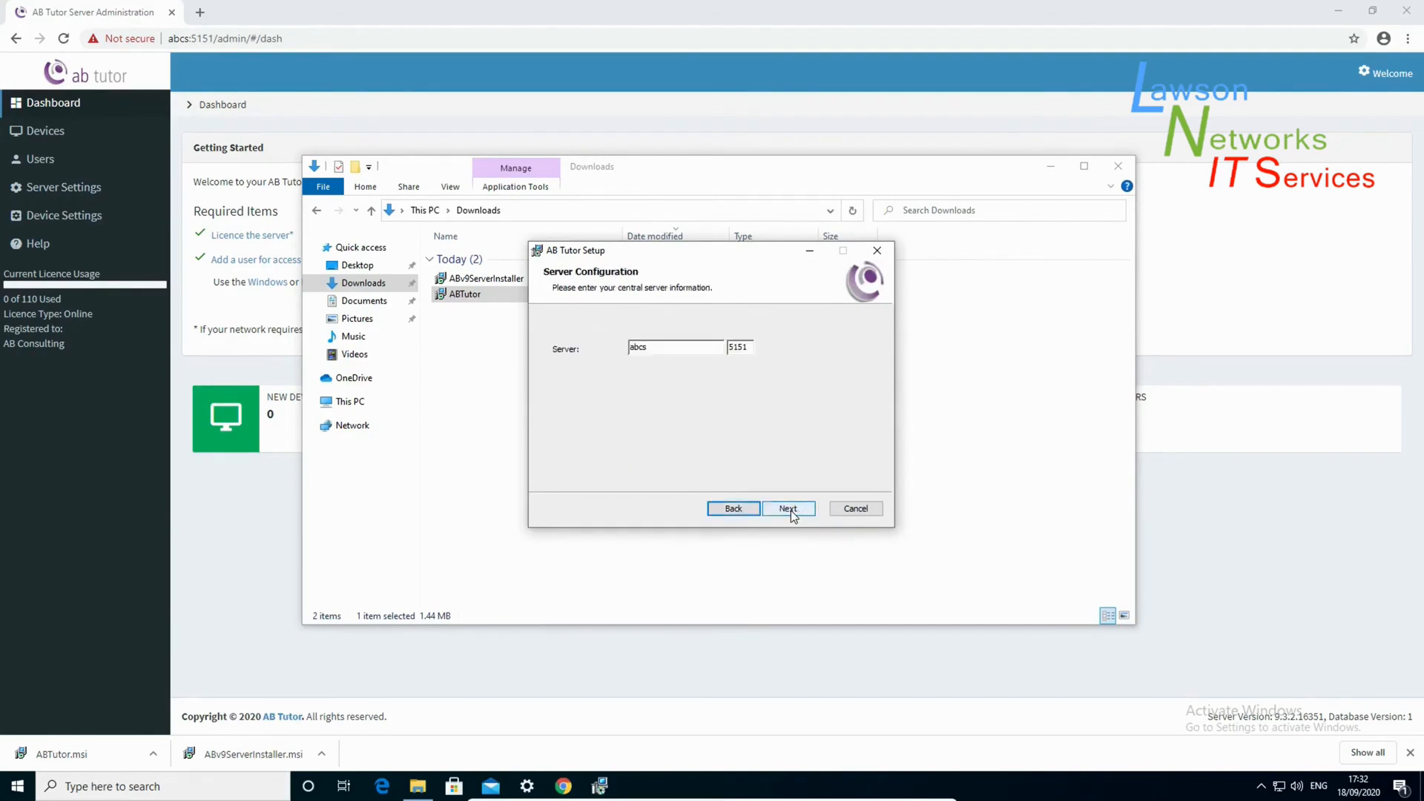
pyautogui.click(790, 511)
pyautogui.click(790, 510)
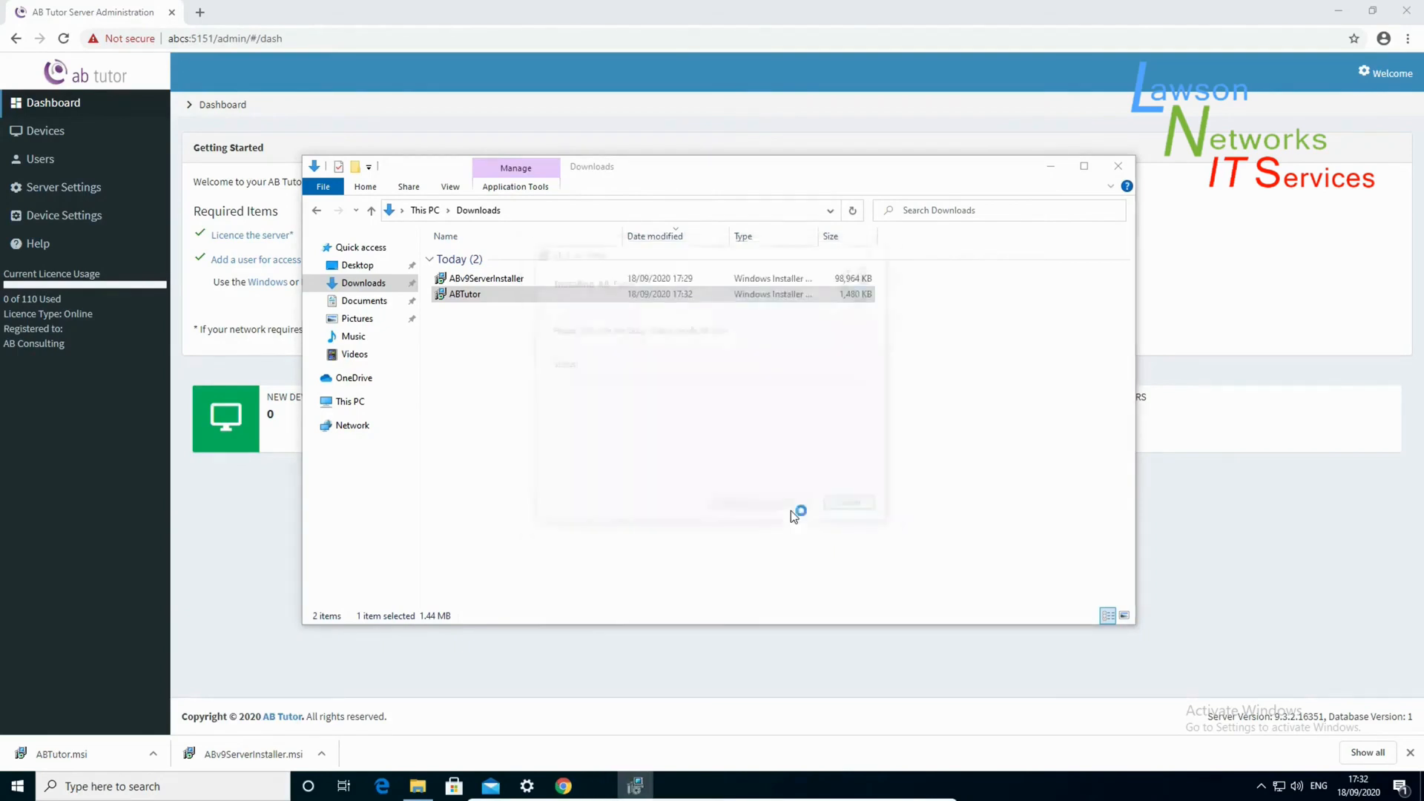
pyautogui.click(648, 491)
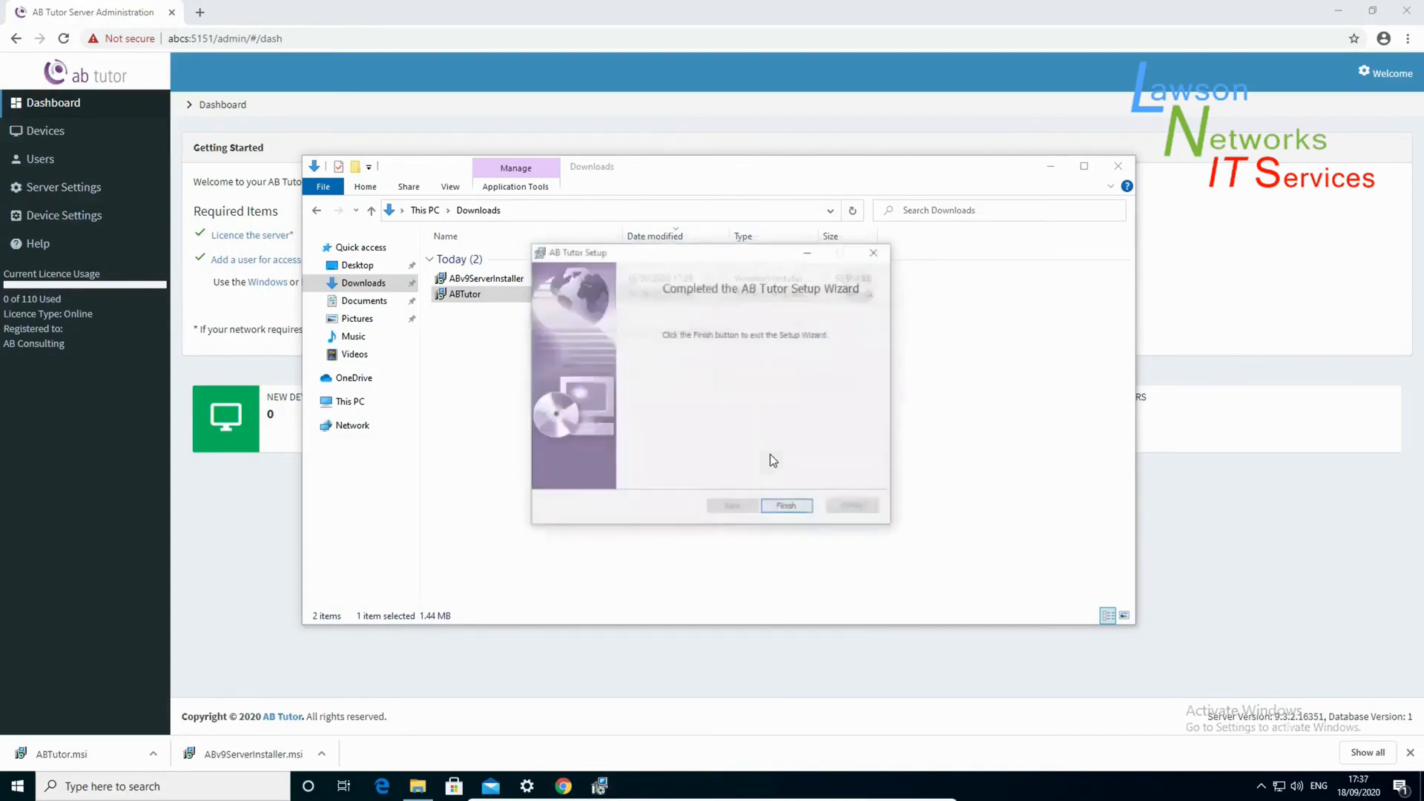
pyautogui.click(788, 508)
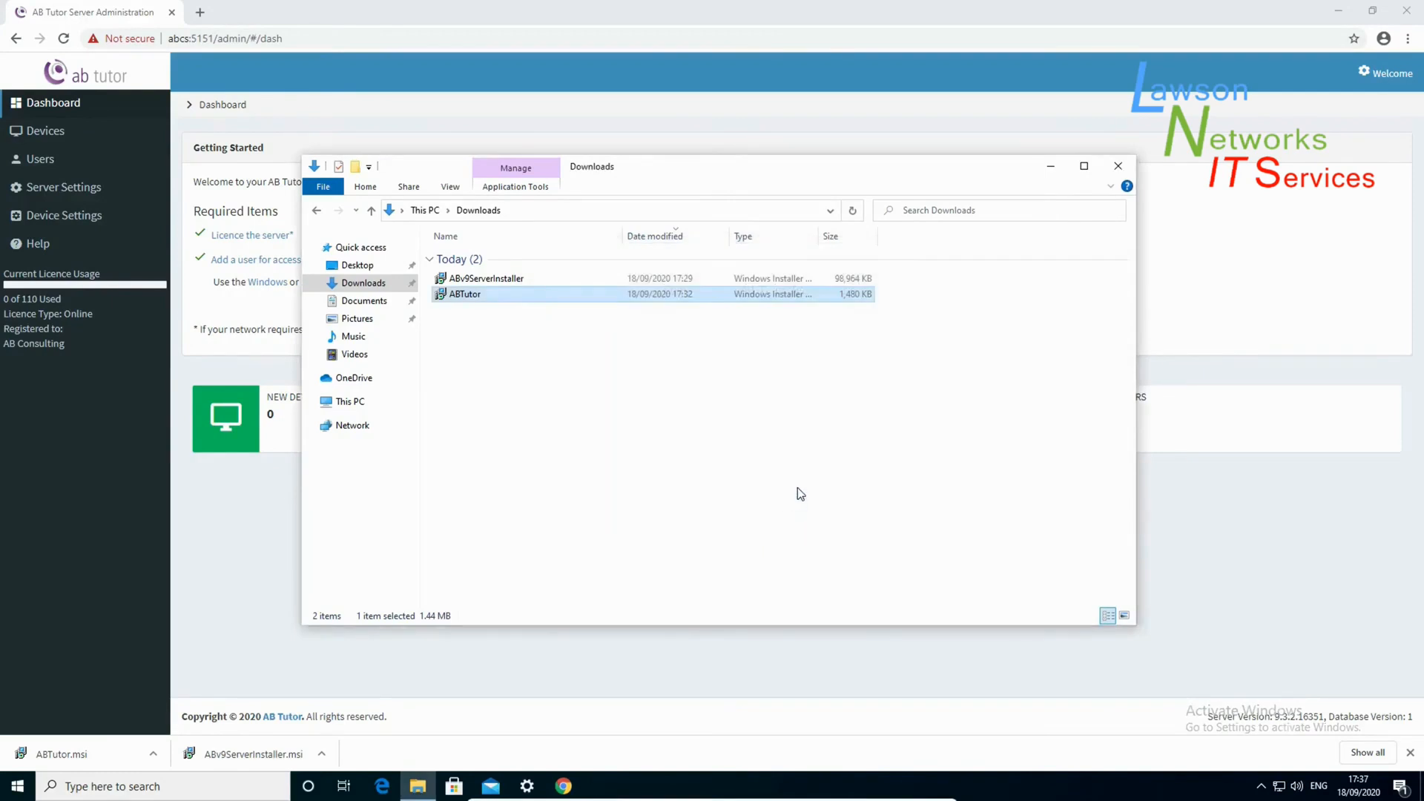
pyautogui.click(1411, 753)
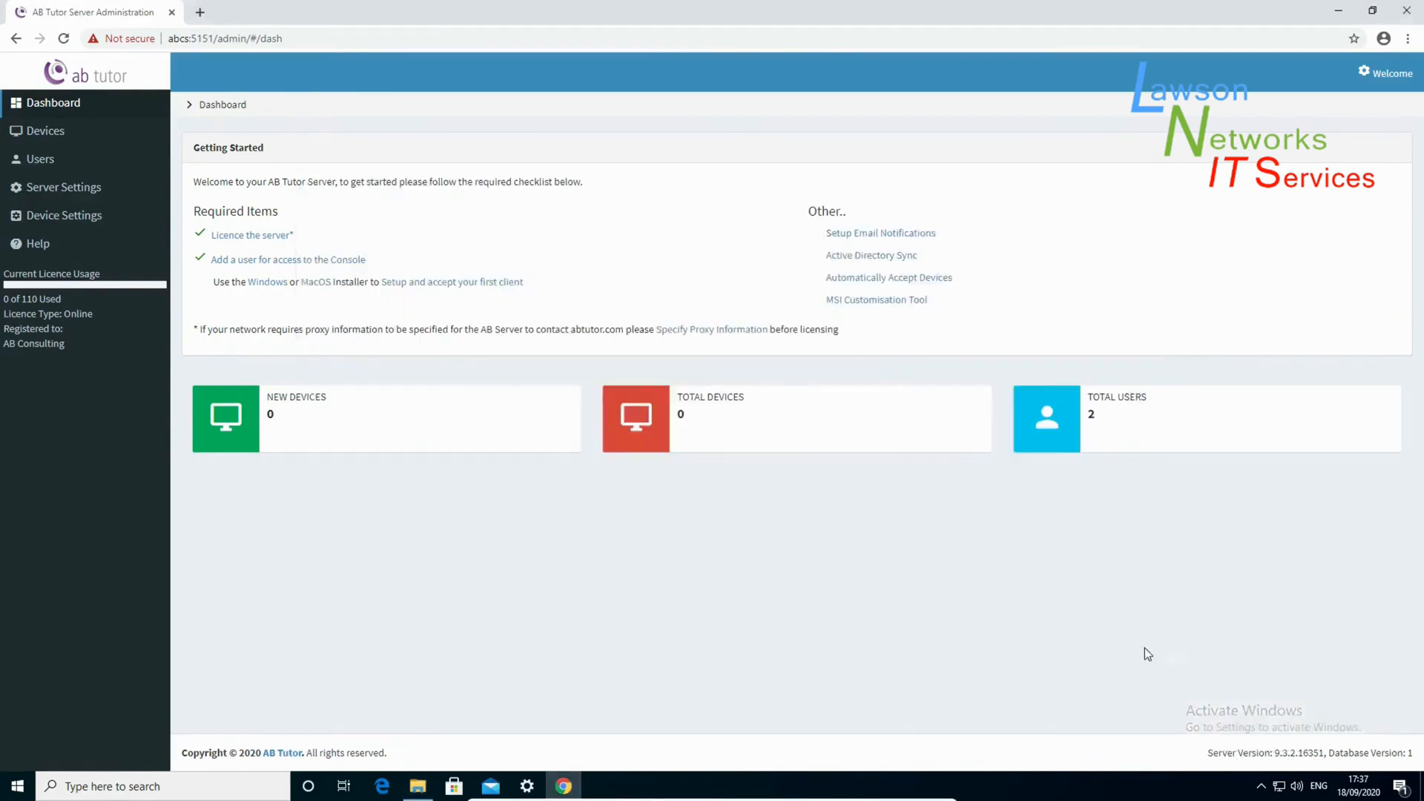
# - Accept Test-0's pending device request so it's authenticated, then minimize Chrome
pyautogui.click(46, 131)
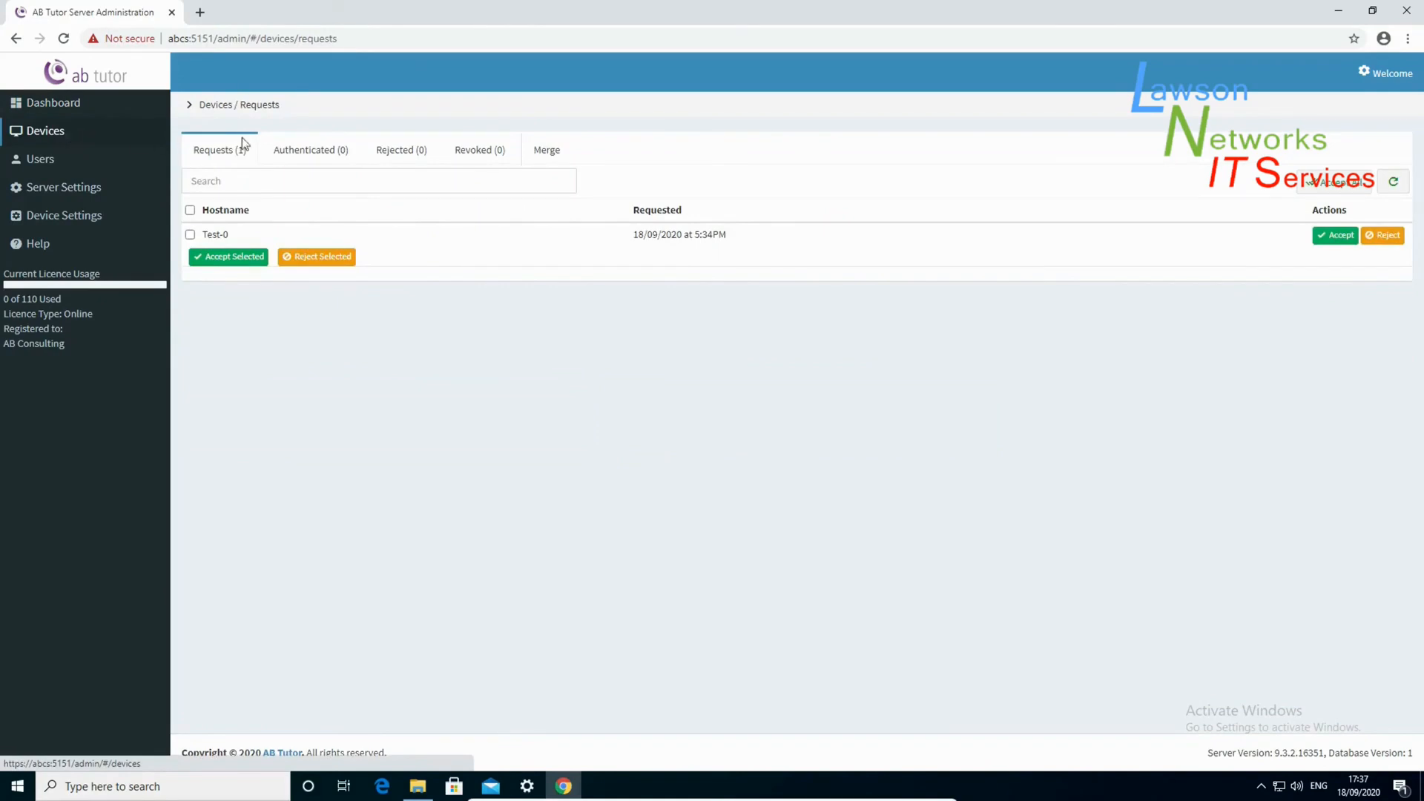
pyautogui.click(1335, 185)
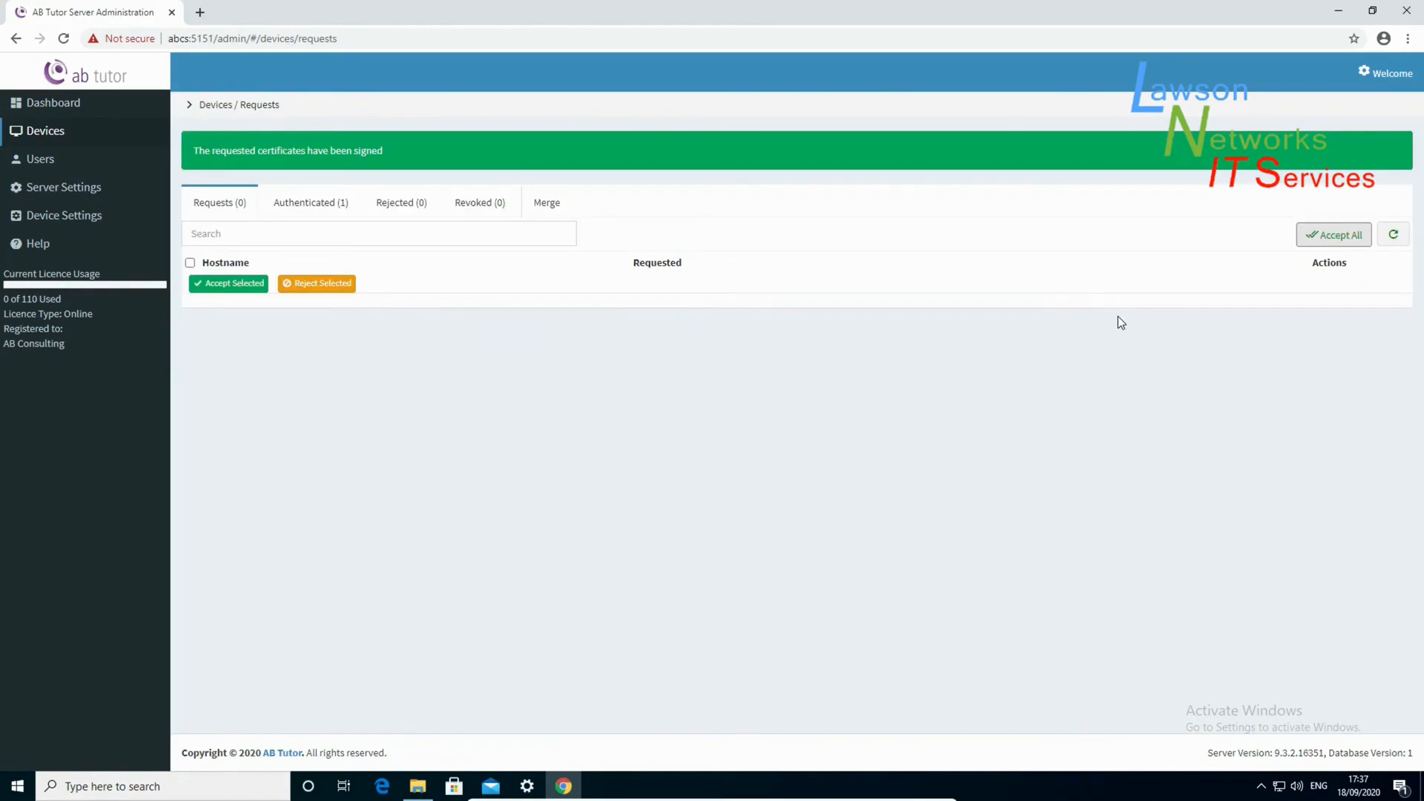
pyautogui.click(1338, 10)
pyautogui.doubleClick(41, 175)
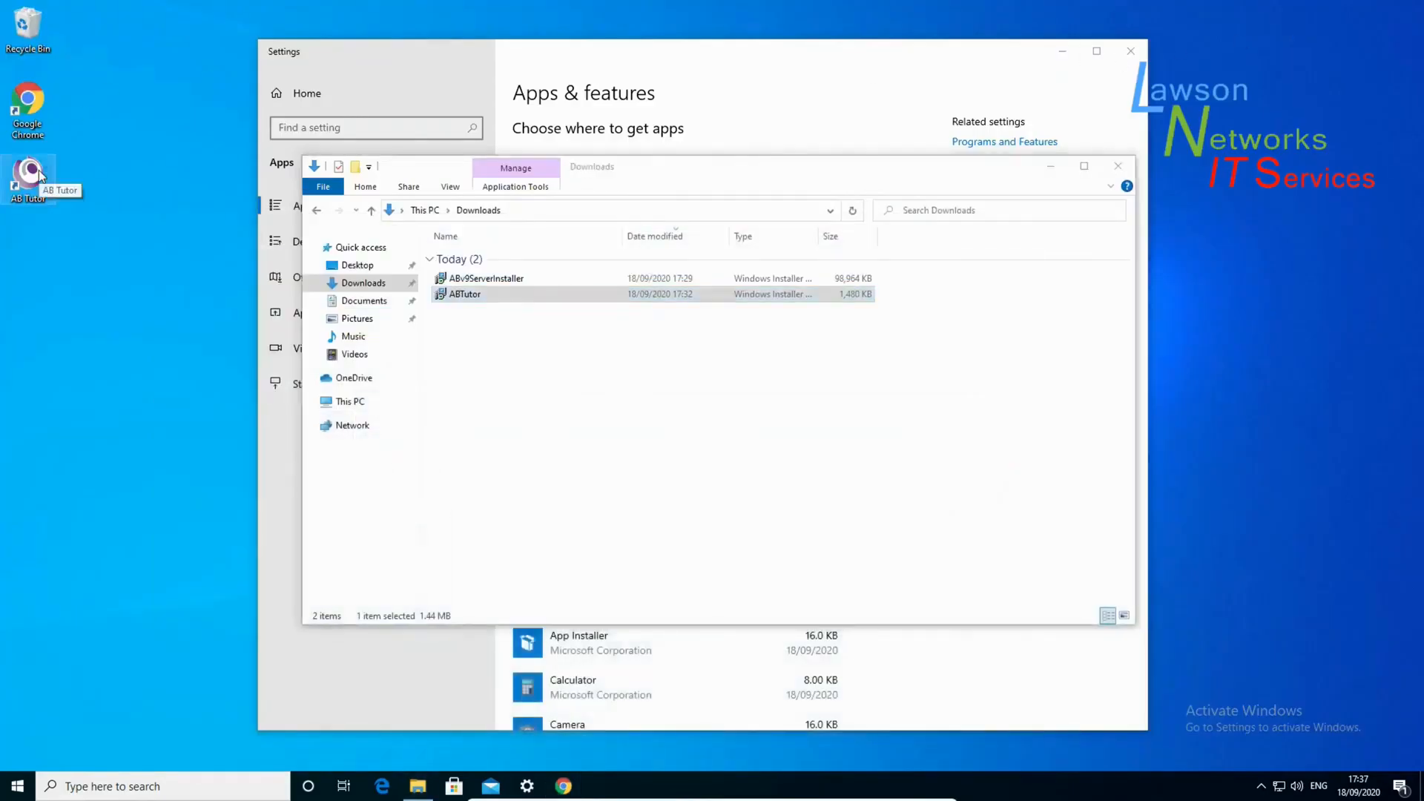
# - Log in to the AB Tutor console as tech
pyautogui.write('tech')
pyautogui.press('Tab')
pyautogui.write('••••')
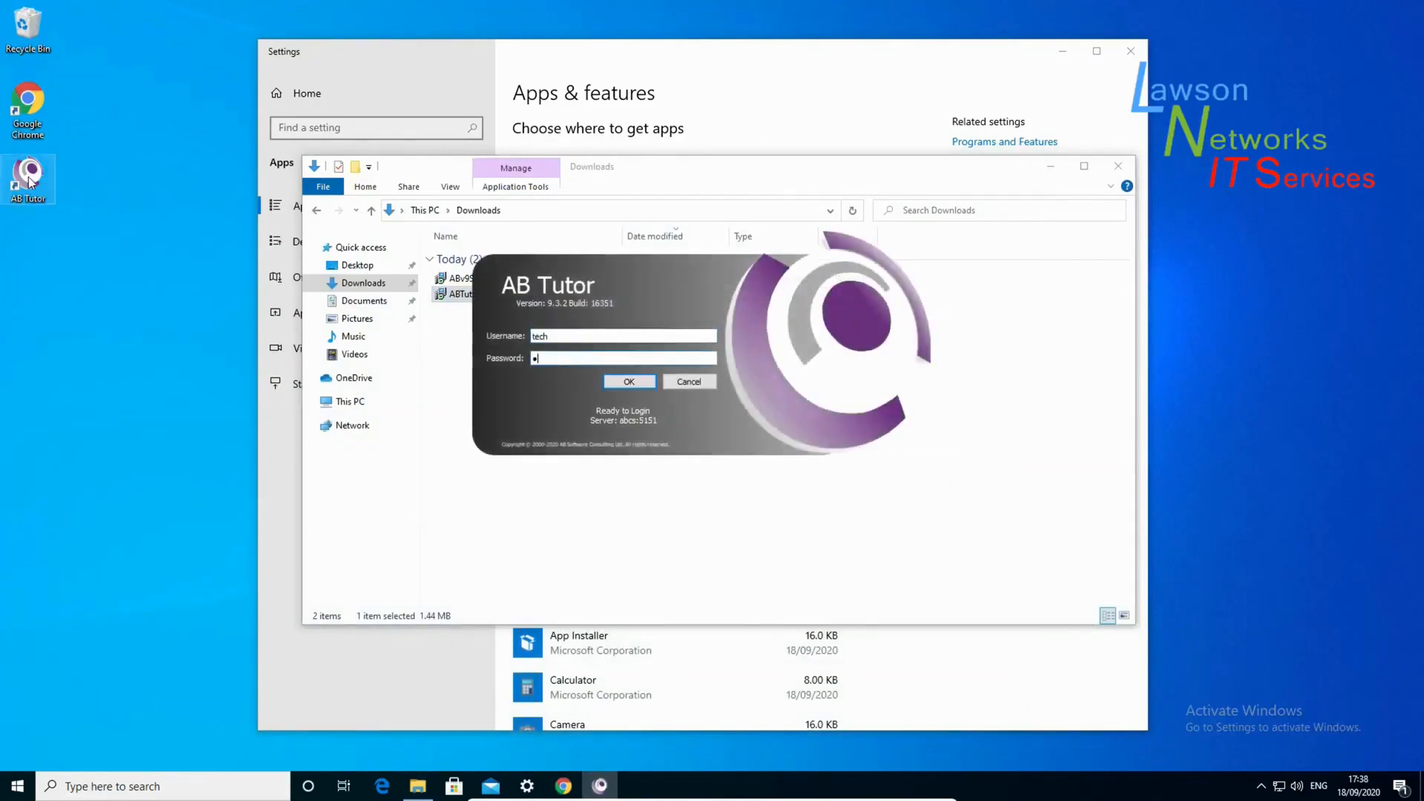
pyautogui.press('Return')
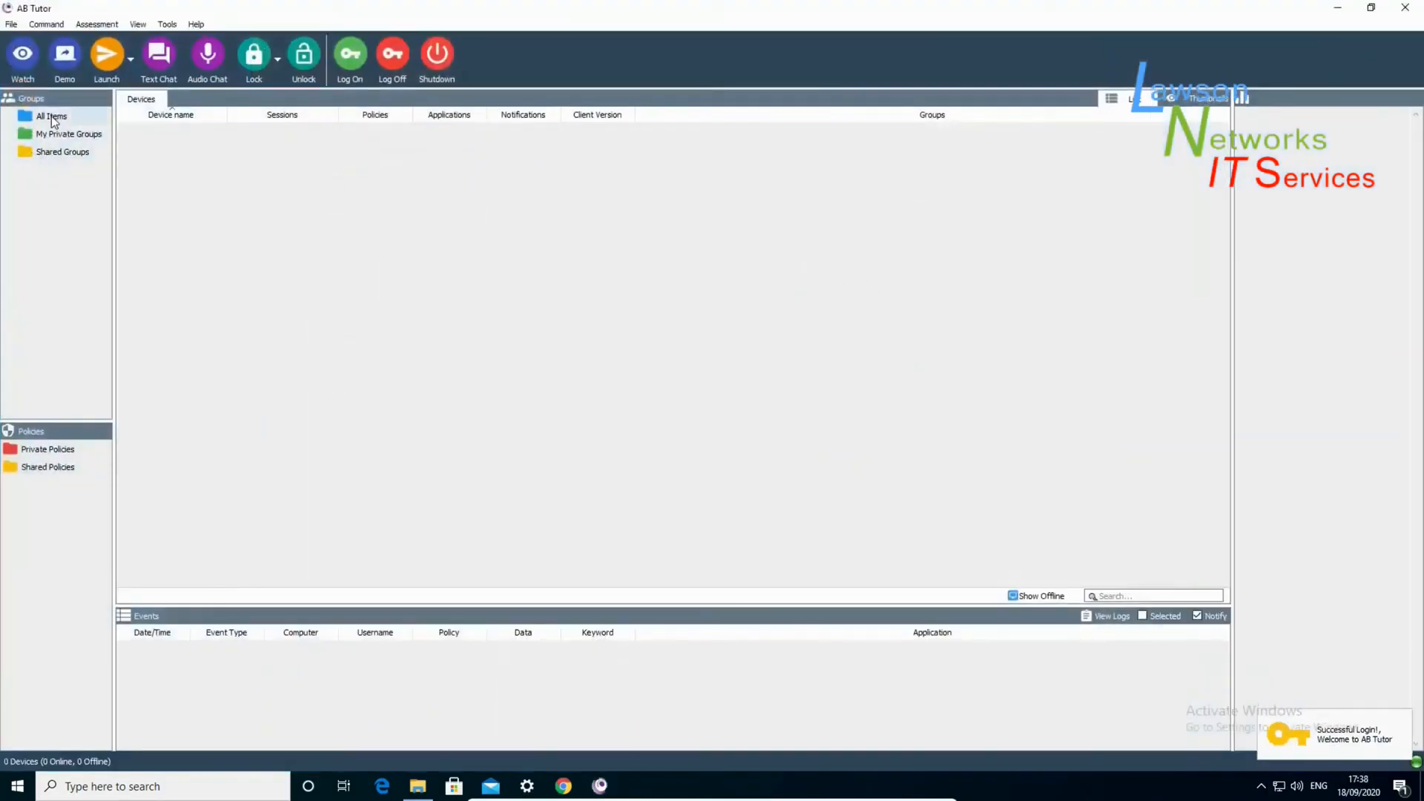
# - Add the Test-0 device from All Items into shared Group 2
pyautogui.click(51, 115)
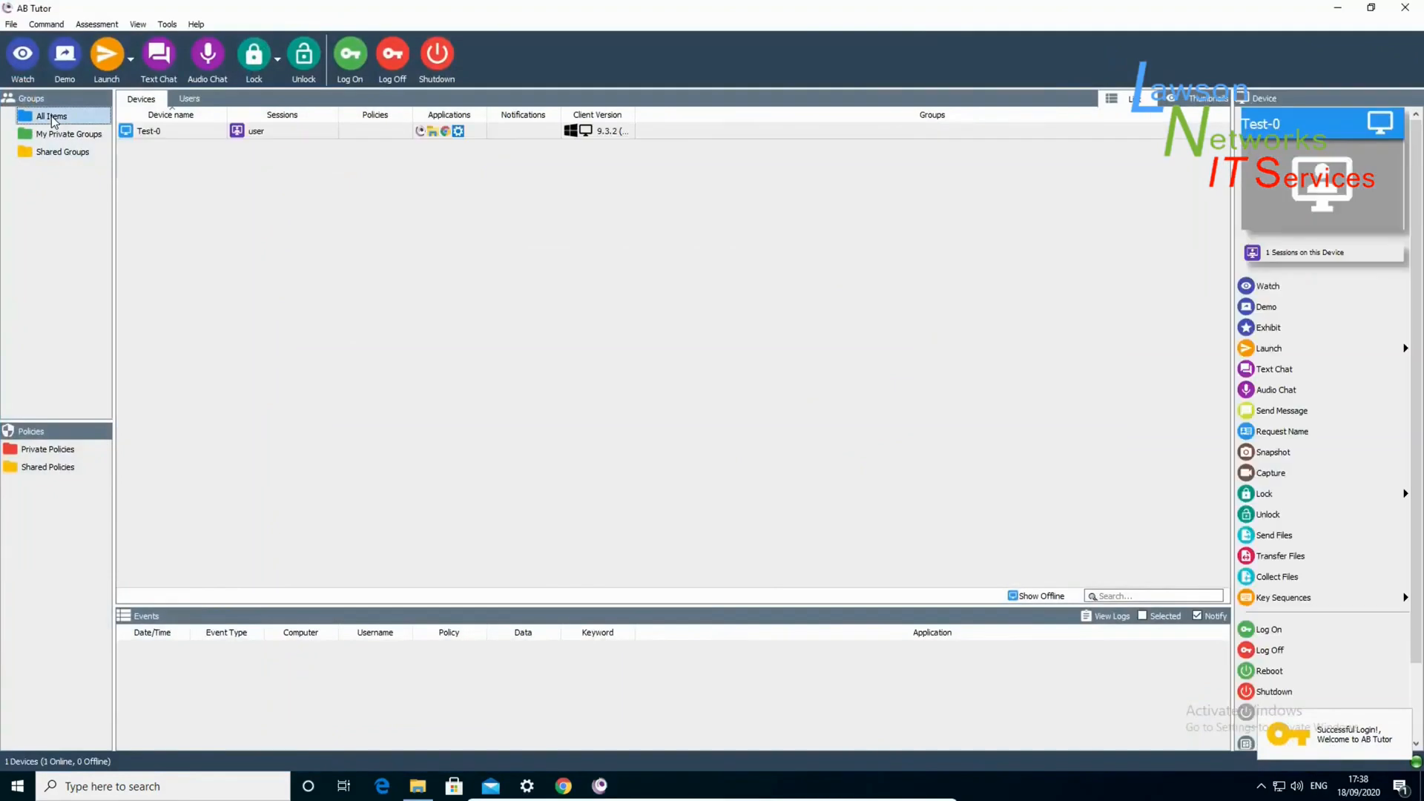
pyautogui.click(157, 132)
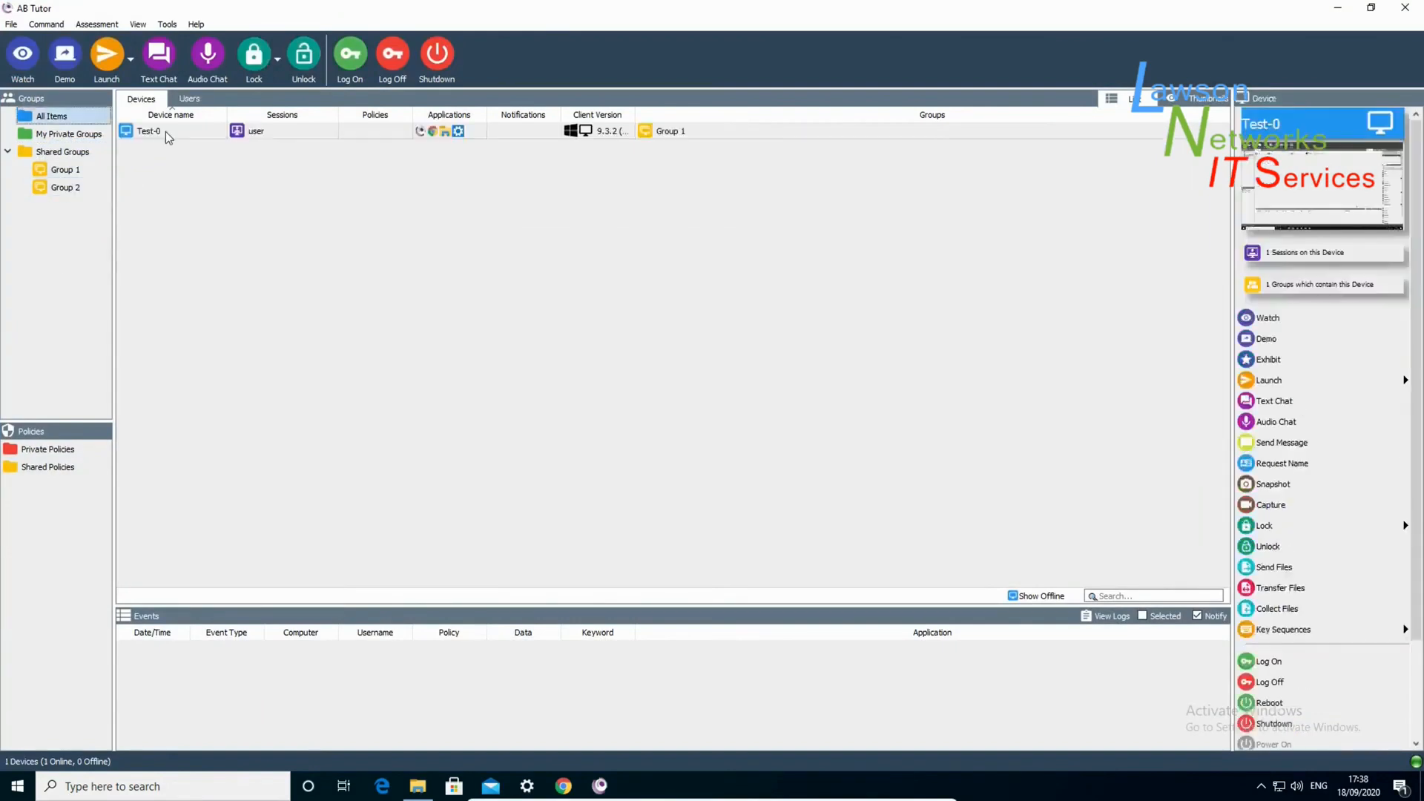
pyautogui.moveTo(166, 131); pyautogui.dragTo(71, 190)
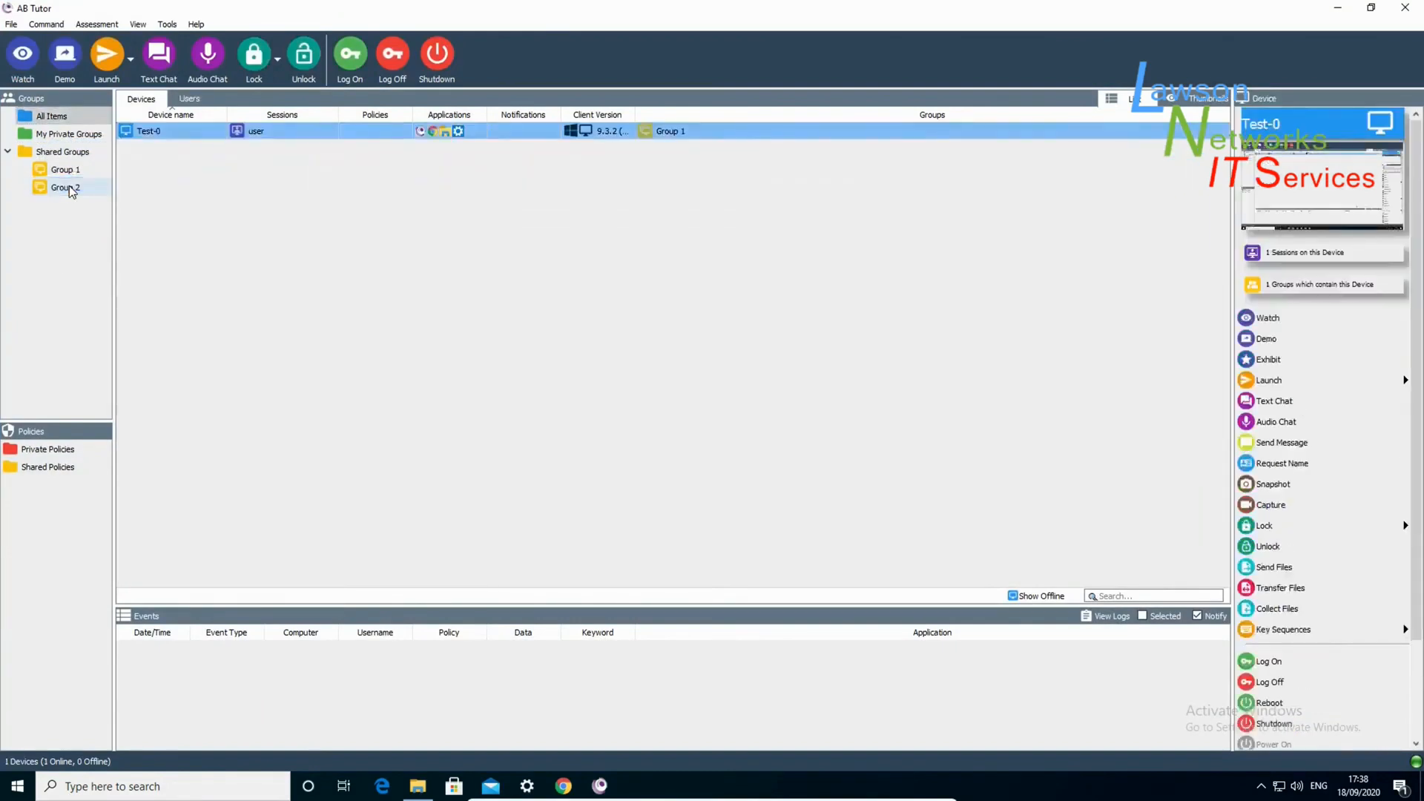